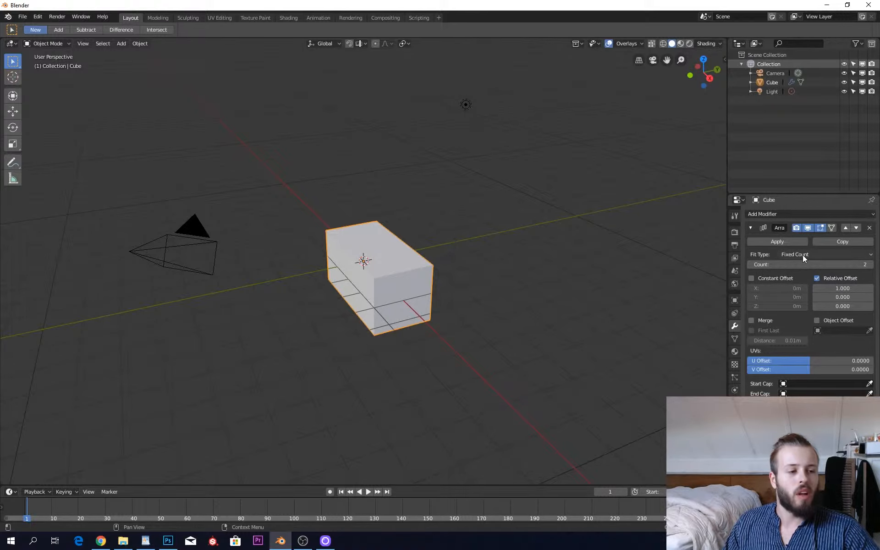
Step: Set the count of the cube's Array modifier to 5
{"action": "middle_click_drag", "start_coordinate": [440, 320], "coordinate": [503, 315]}
{"action": "key", "text": "Tab"}
{"action": "scroll", "coordinate": [384, 270], "scroll_direction": "up", "scroll_amount": 5}
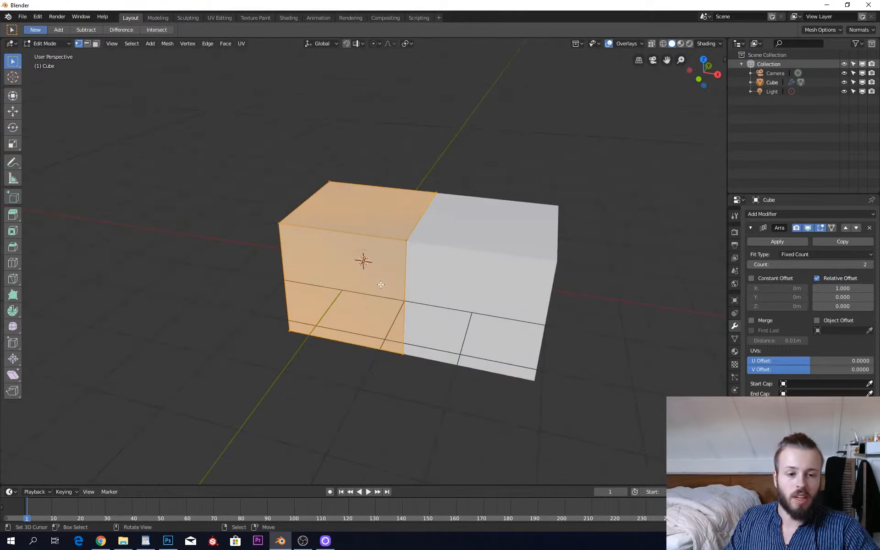
{"action": "key", "text": "Tab"}
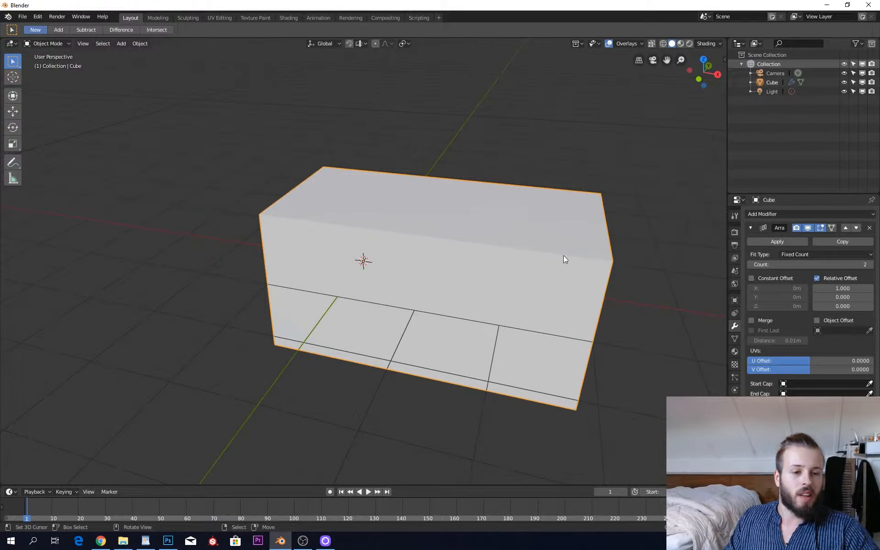
{"action": "left_click", "coordinate": [870, 264]}
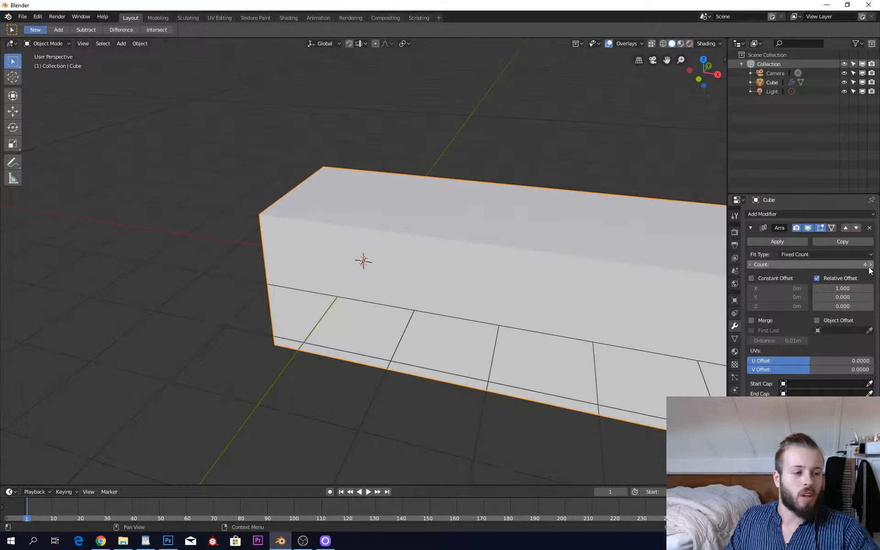
{"action": "left_click", "coordinate": [869, 267]}
{"action": "scroll", "coordinate": [611, 272], "scroll_direction": "down", "scroll_amount": 4}
{"action": "middle_click_drag", "start_coordinate": [580, 270], "coordinate": [476, 245], "text": "shift"}
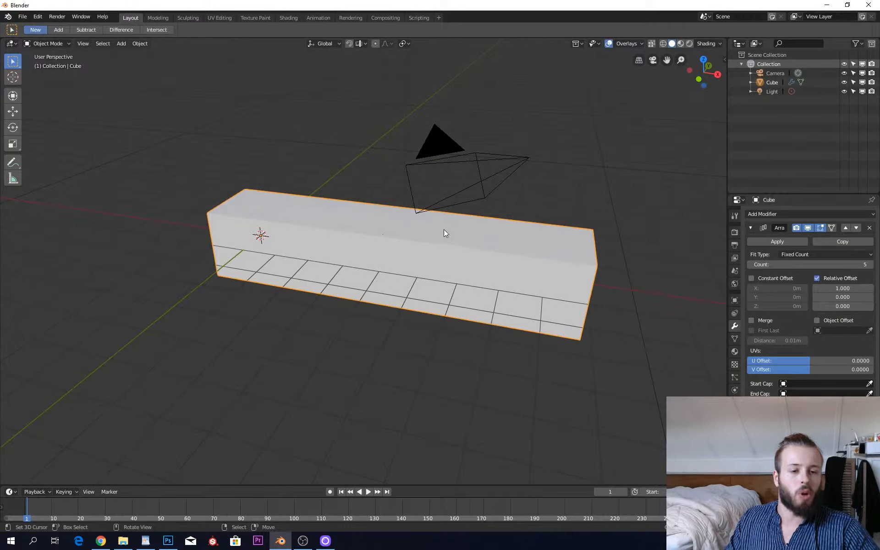
Step: Switch the array's fit type to Fit Length and try a length of 4.6 m before reducing it to 0 m
{"action": "left_click", "coordinate": [818, 254]}
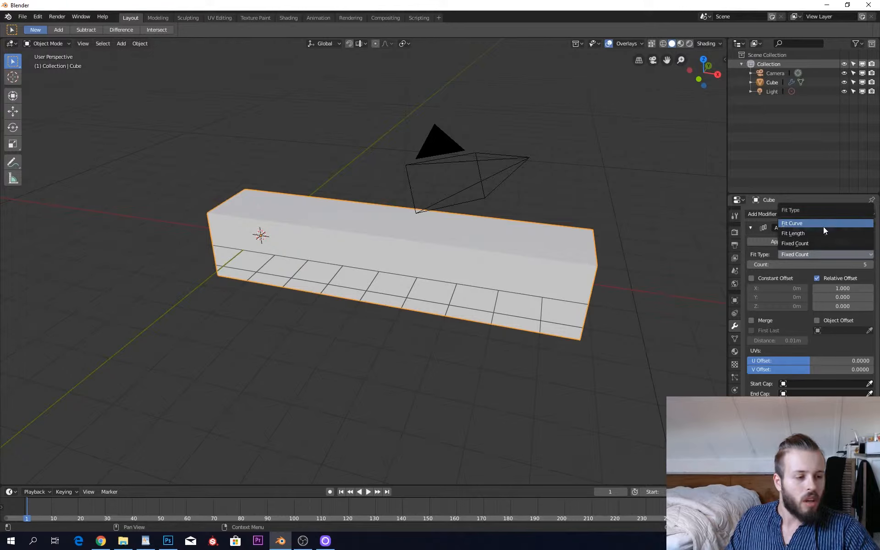
{"action": "left_click", "coordinate": [822, 234]}
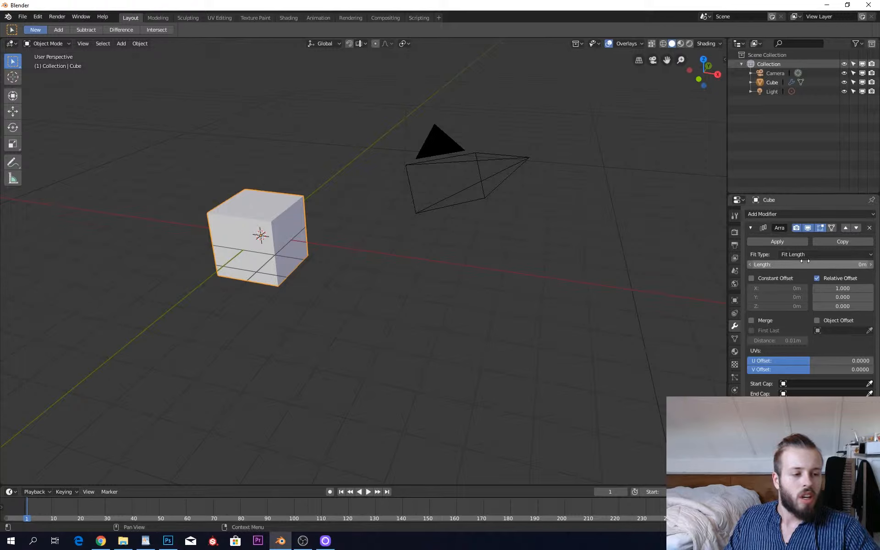
{"action": "left_click_drag", "start_coordinate": [804, 261], "coordinate": [834, 262]}
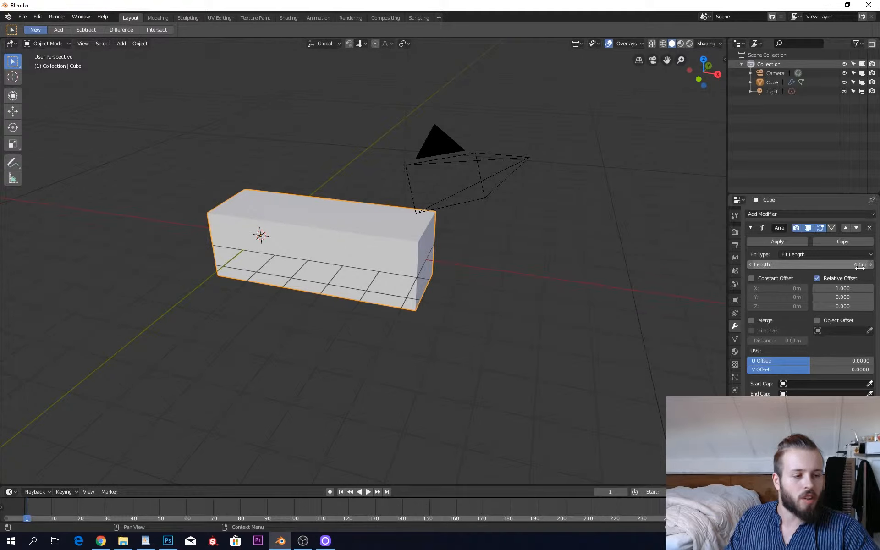
{"action": "mouse_move", "coordinate": [857, 265]}
{"action": "left_mouse_down"}
{"action": "mouse_move", "coordinate": [868, 265]}
{"action": "mouse_move", "coordinate": [843, 266]}
{"action": "left_mouse_up"}
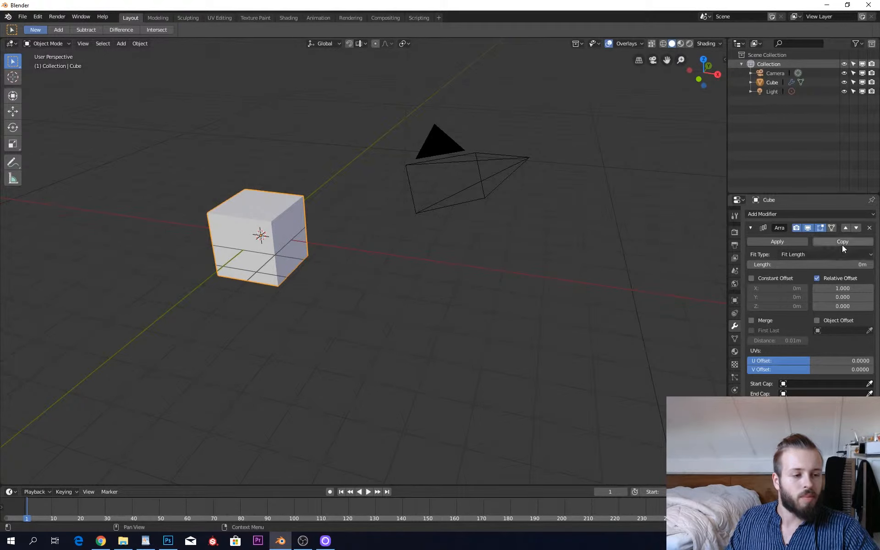
Step: Set the array's fit type to Fit Curve and add a Bezier curve to the scene
{"action": "left_click", "coordinate": [830, 254]}
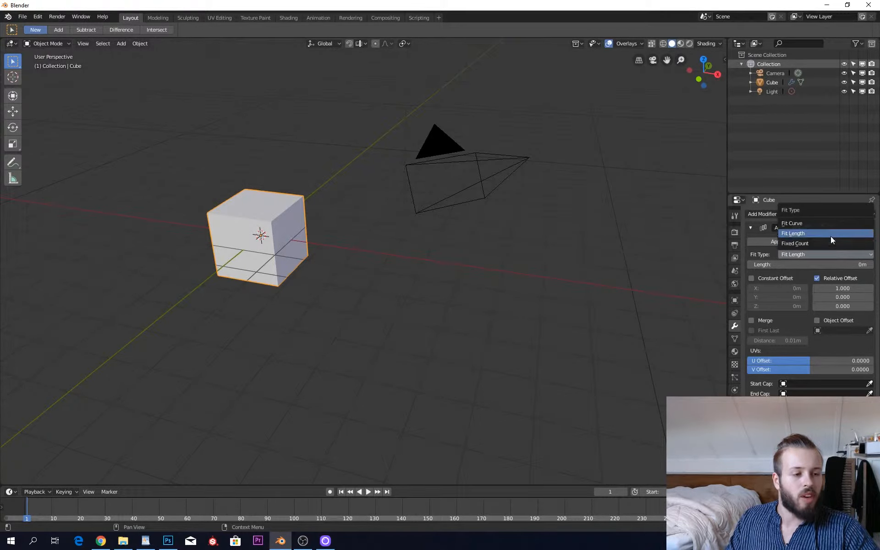
{"action": "left_click", "coordinate": [807, 223]}
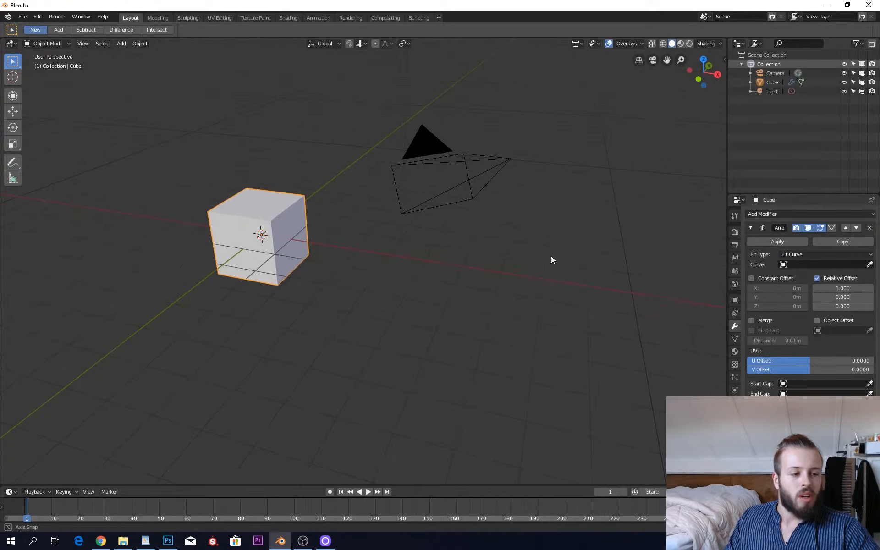
{"action": "middle_click_drag", "start_coordinate": [551, 257], "coordinate": [560, 268]}
{"action": "key", "text": "shift+a"}
{"action": "mouse_move", "coordinate": [559, 268]}
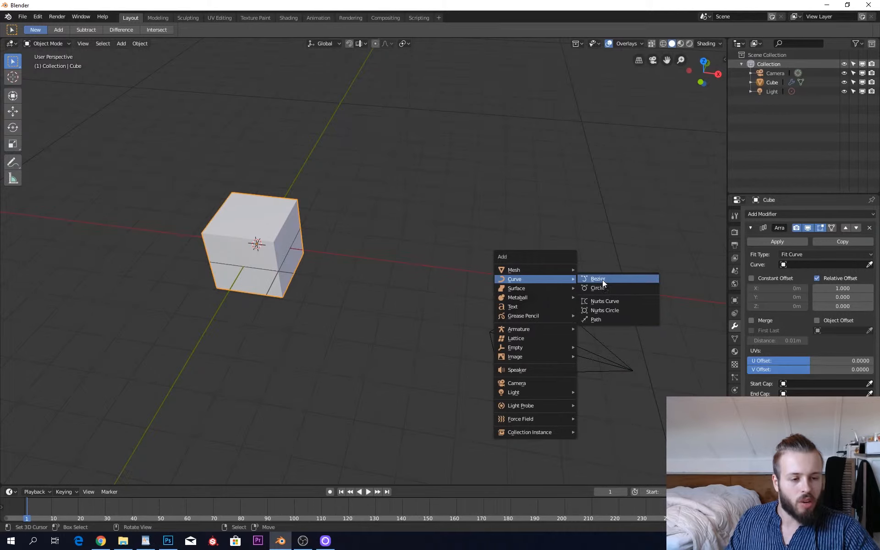
{"action": "left_click", "coordinate": [609, 279]}
Step: Scale the Bezier curve up until it extends well beyond both sides of the cube
{"action": "scroll", "coordinate": [358, 281], "scroll_direction": "down", "scroll_amount": 5}
{"action": "scroll", "coordinate": [358, 281], "scroll_direction": "down", "scroll_amount": 4}
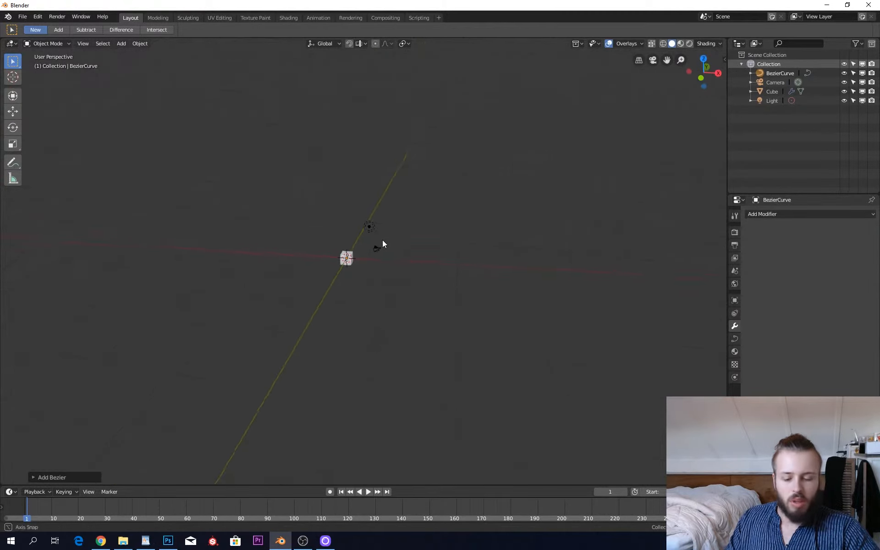
{"action": "key", "text": "s"}
{"action": "left_click", "coordinate": [277, 165]}
Step: Assign BezierCurve as the fit curve of the cube's Array modifier
{"action": "scroll", "coordinate": [338, 274], "scroll_direction": "up", "scroll_amount": 6}
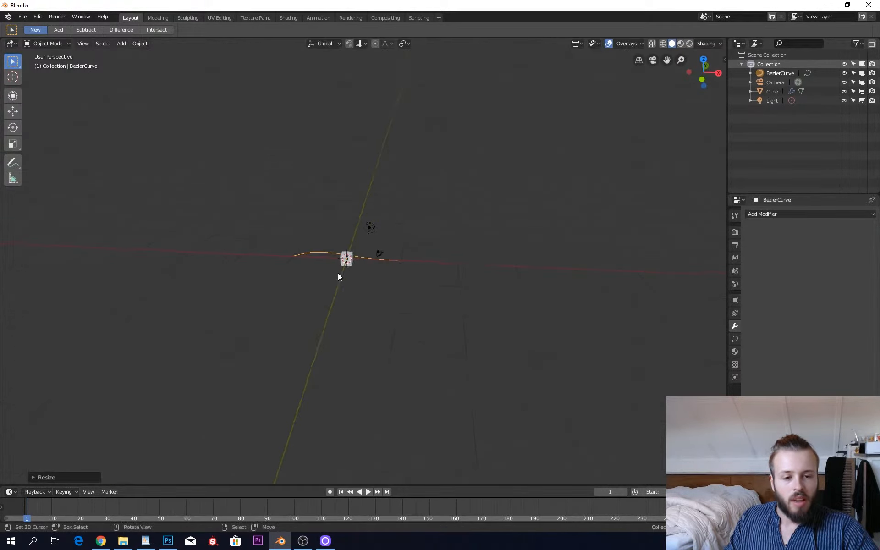
{"action": "left_click", "coordinate": [288, 276]}
{"action": "left_click", "coordinate": [869, 264]}
{"action": "left_click", "coordinate": [500, 254]}
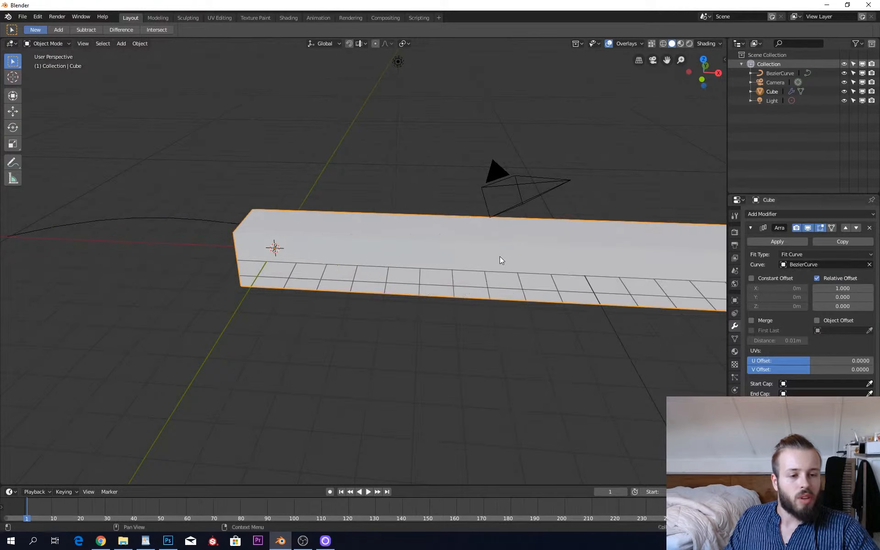
Step: Try moving the whole Bezier curve in Object Mode, leaving it at its original position
{"action": "scroll", "coordinate": [485, 268], "scroll_direction": "down", "scroll_amount": 5}
{"action": "left_click", "coordinate": [275, 253]}
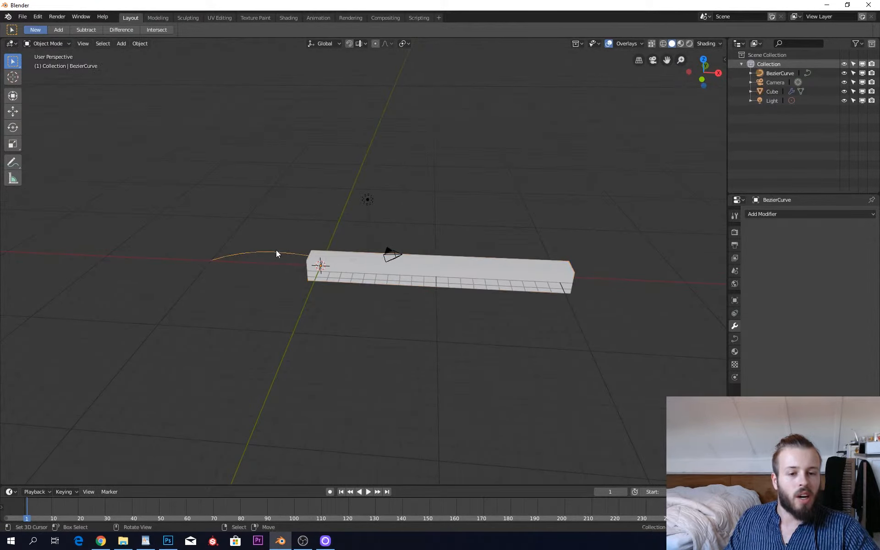
{"action": "key", "text": "g"}
{"action": "right_click", "coordinate": [401, 231]}
Step: Try moving the Bezier curve's control points in Edit Mode to alter the curve that drives the array
{"action": "key", "text": "Tab"}
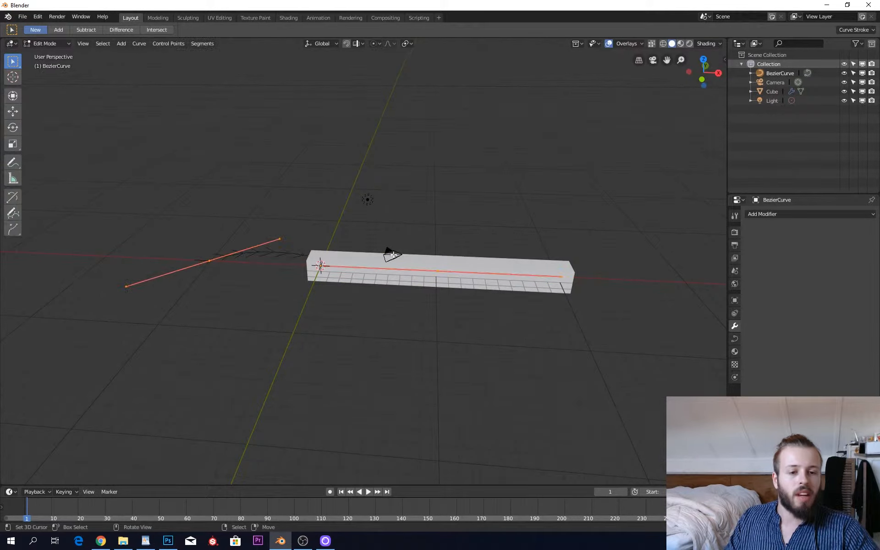
{"action": "middle_click_drag", "start_coordinate": [393, 253], "coordinate": [280, 265]}
{"action": "left_click", "coordinate": [445, 274]}
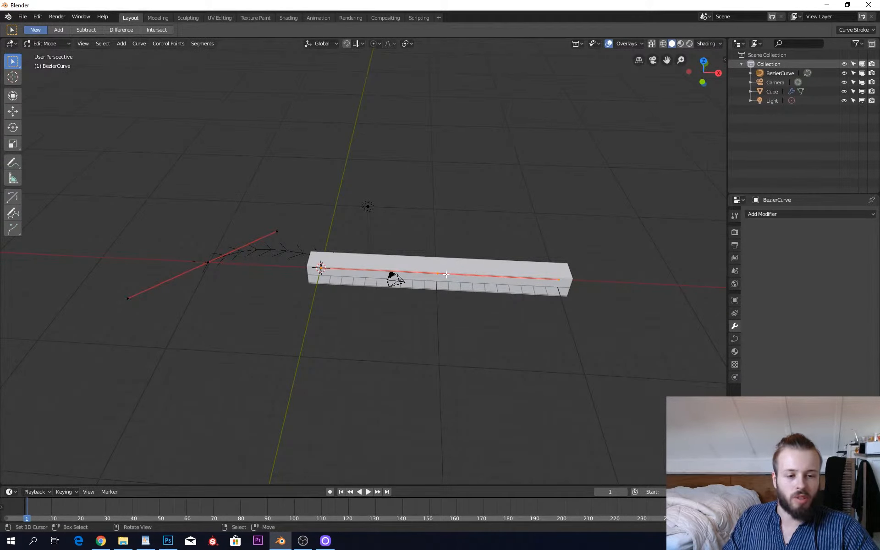
{"action": "key", "text": "g"}
{"action": "right_click", "coordinate": [450, 245]}
{"action": "key", "text": "Tab"}
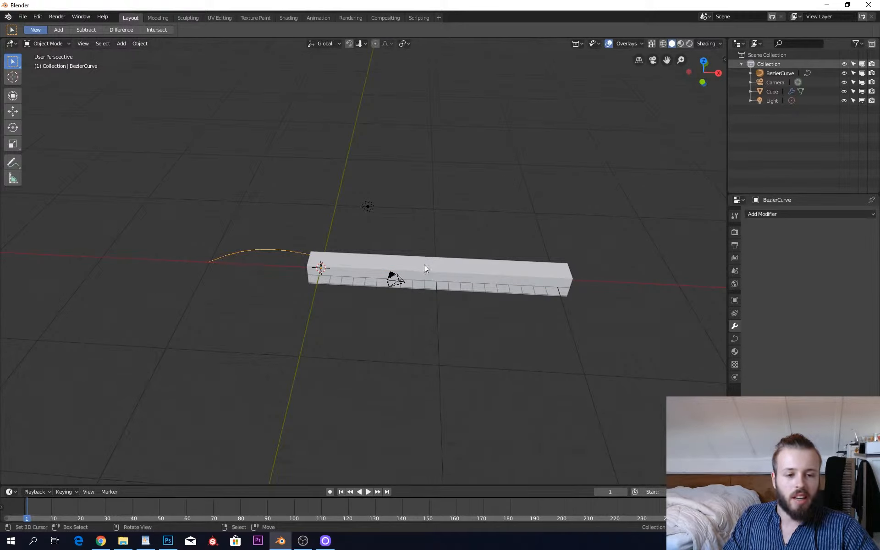
{"action": "key", "text": "Tab"}
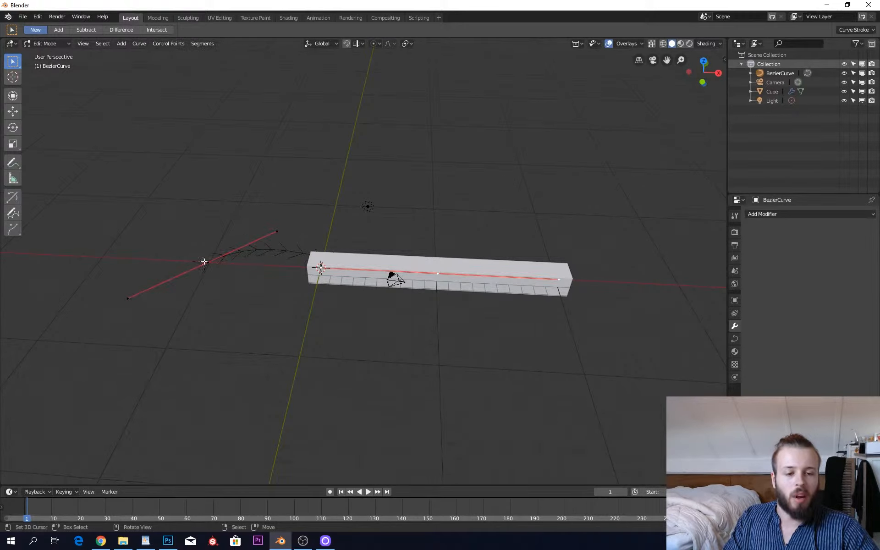
{"action": "key", "text": "g"}
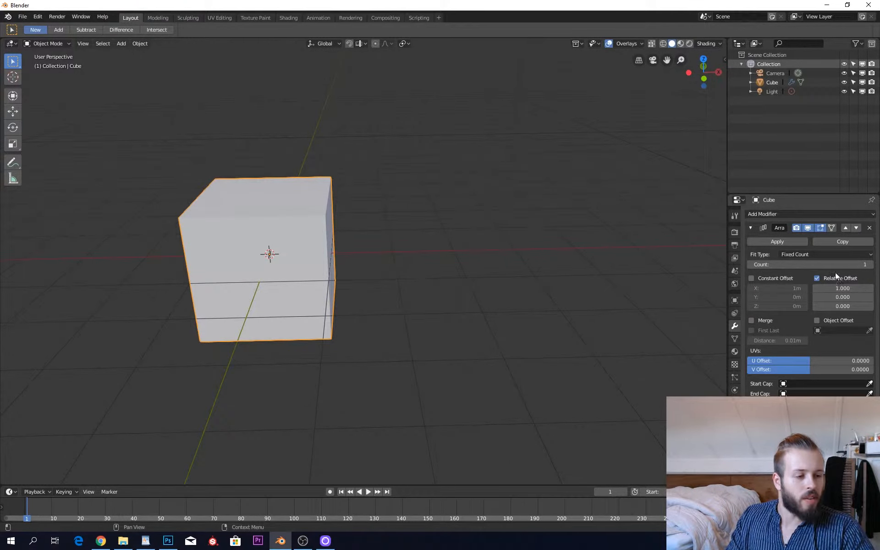
Step: Keep the array's fit type at Fixed Count, raise the count to 3 and check the original cube in Edit Mode
{"action": "left_click", "coordinate": [800, 252]}
{"action": "left_click", "coordinate": [803, 251]}
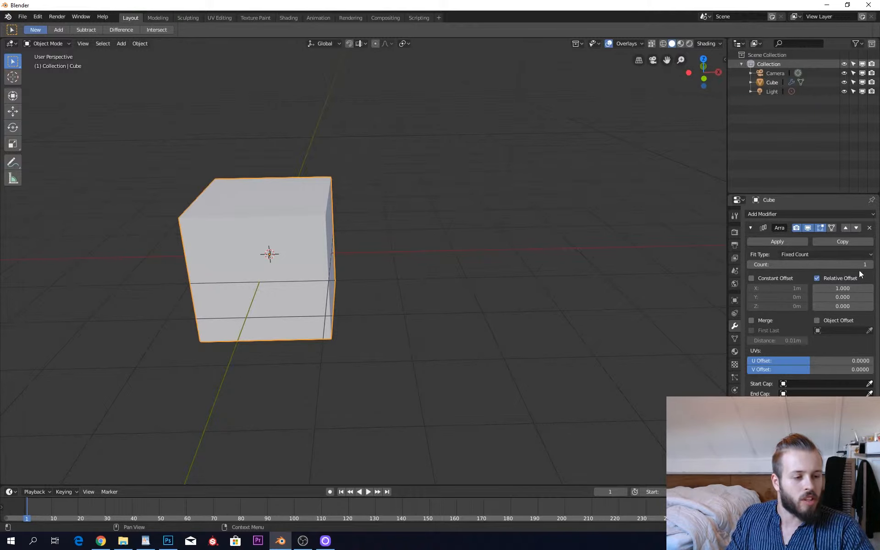
{"action": "left_click", "coordinate": [870, 265]}
{"action": "left_click", "coordinate": [869, 265]}
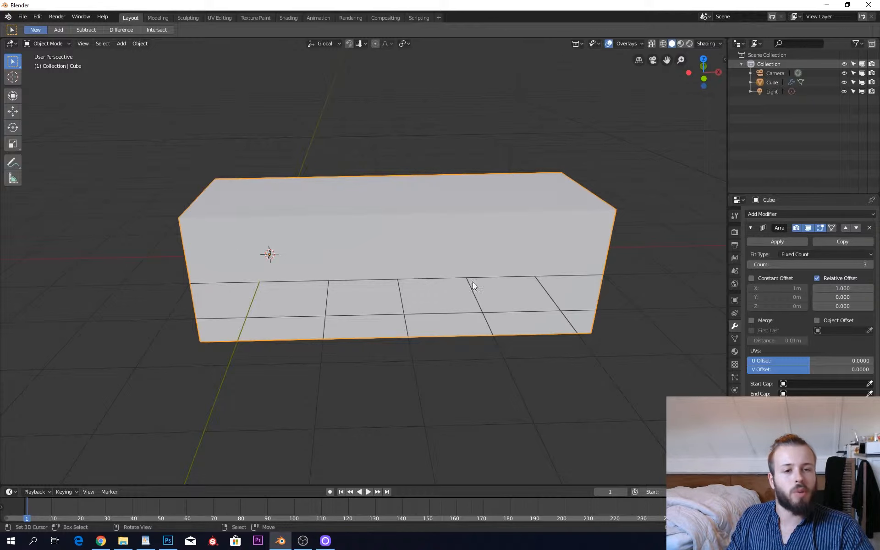
{"action": "middle_click_drag", "start_coordinate": [505, 295], "coordinate": [498, 287], "text": "shift"}
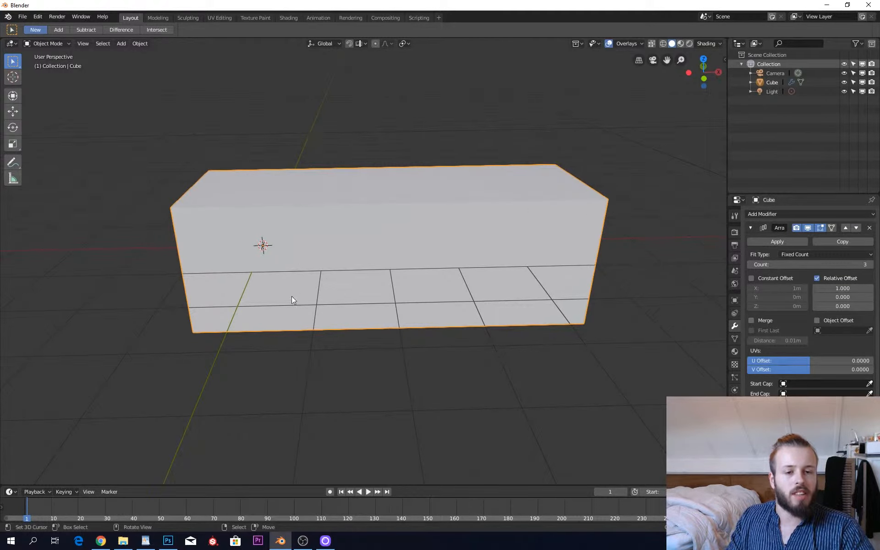
{"action": "key", "text": "Tab"}
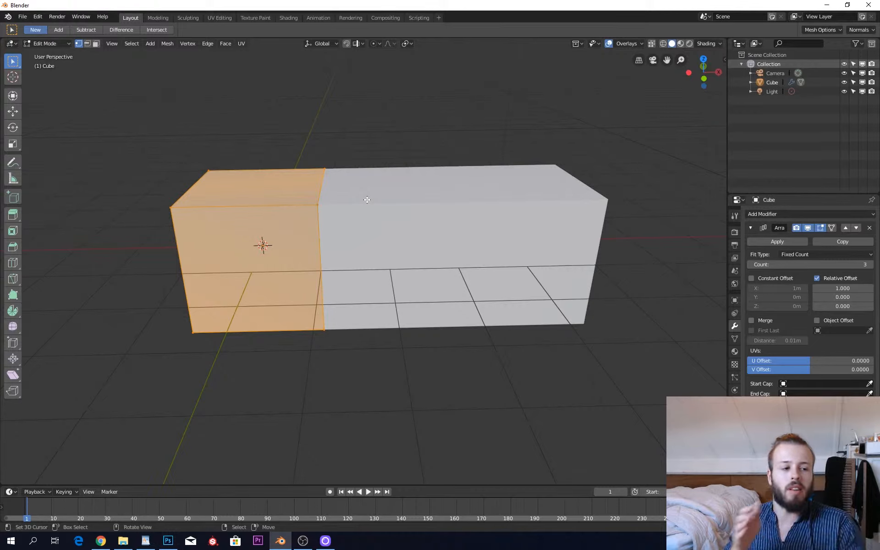
{"action": "key", "text": "Tab"}
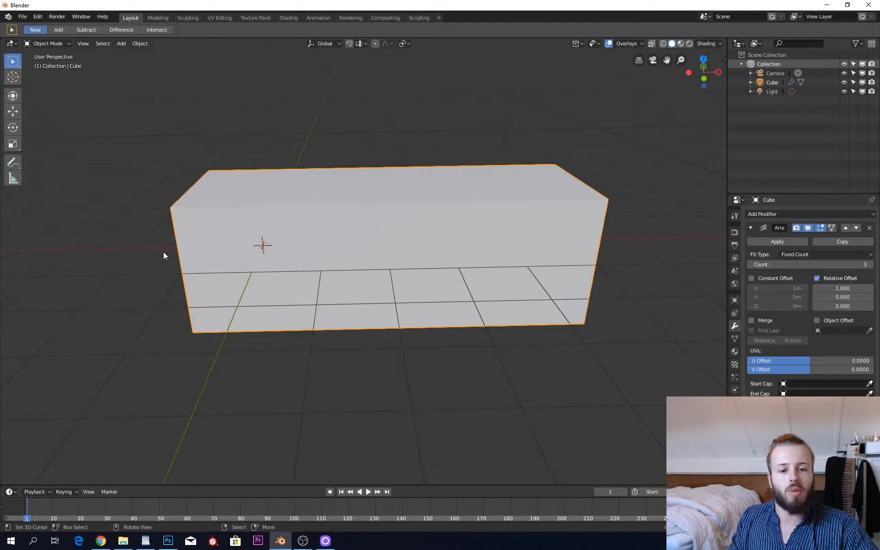
Step: Replace the array's relative offset with a constant offset of 2.15 m in X, 0.31 m in Y and -0.8 m in Z
{"action": "left_click", "coordinate": [750, 278]}
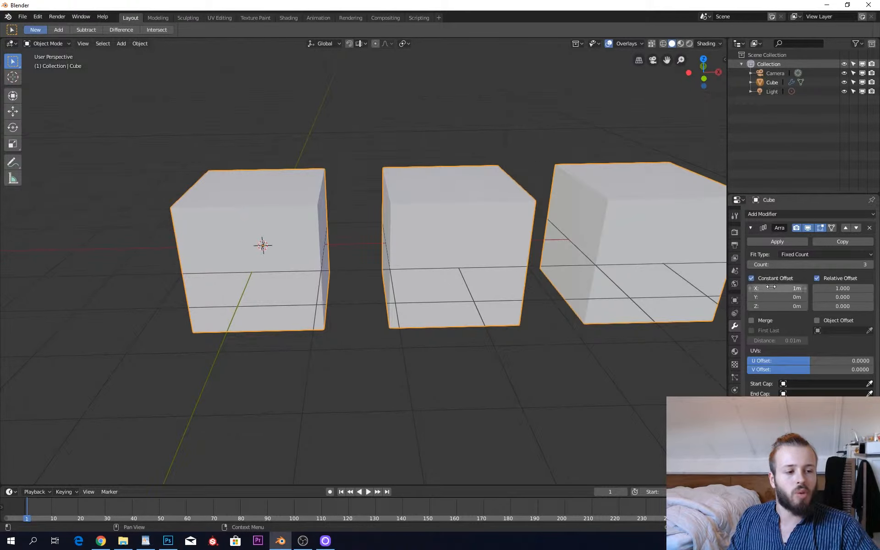
{"action": "left_click", "coordinate": [817, 278]}
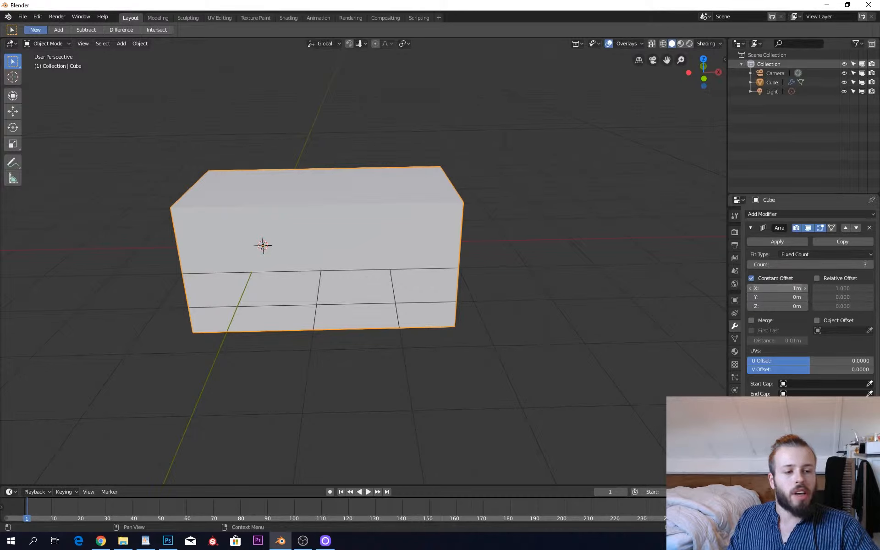
{"action": "left_click_drag", "start_coordinate": [779, 288], "coordinate": [823, 288]}
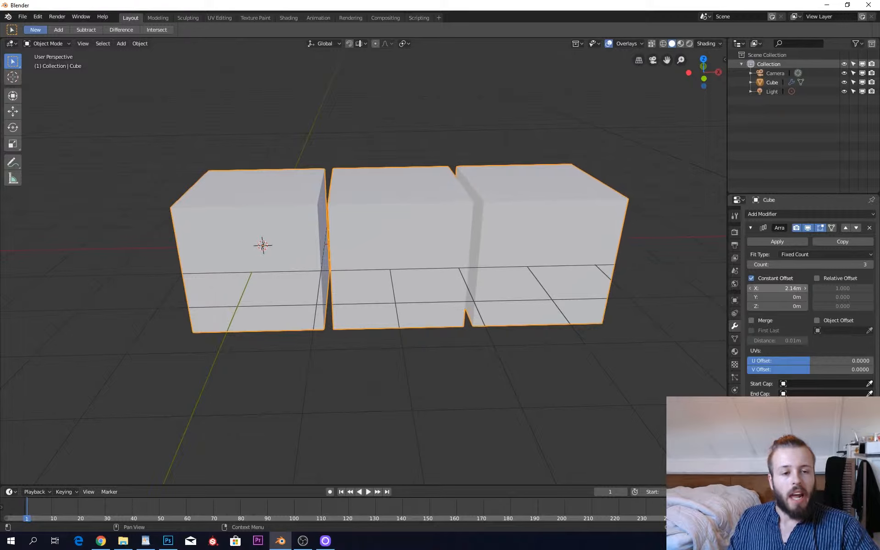
{"action": "left_click", "coordinate": [804, 289]}
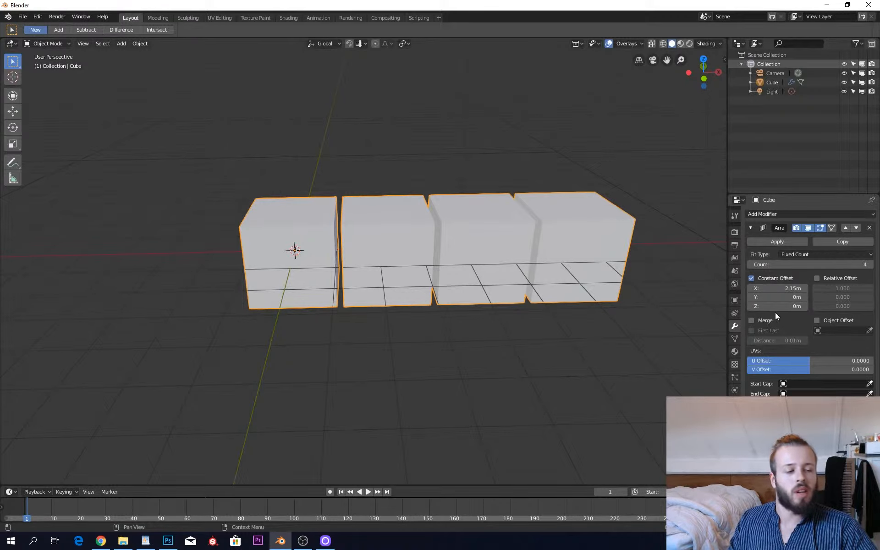
{"action": "mouse_move", "coordinate": [778, 306]}
{"action": "left_mouse_down"}
{"action": "mouse_move", "coordinate": [737, 306]}
{"action": "mouse_move", "coordinate": [788, 299]}
{"action": "left_mouse_up"}
{"action": "middle_click_drag", "start_coordinate": [526, 348], "coordinate": [466, 384]}
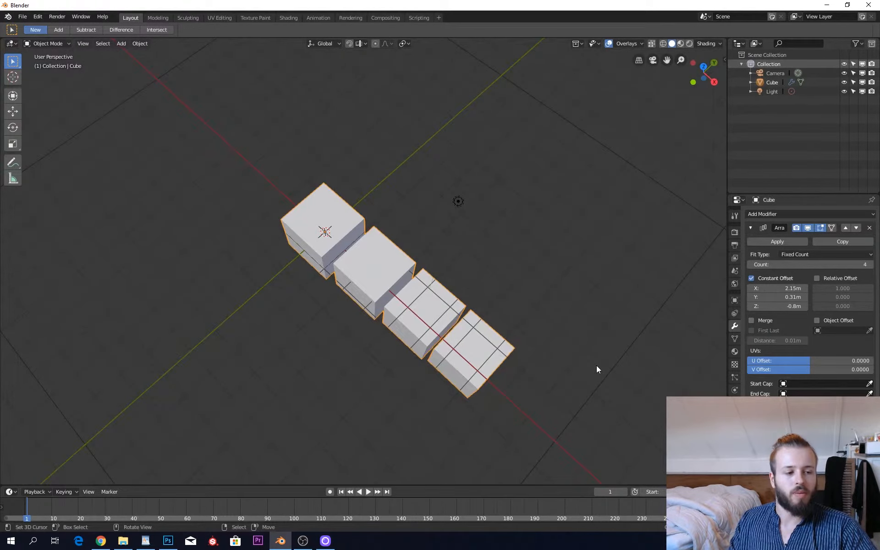
Step: Reset the array's constant offset to 0 m on the X, Y and Z axes
{"action": "left_click", "coordinate": [778, 306]}
{"action": "type", "text": "0"}
{"action": "key", "text": "Return"}
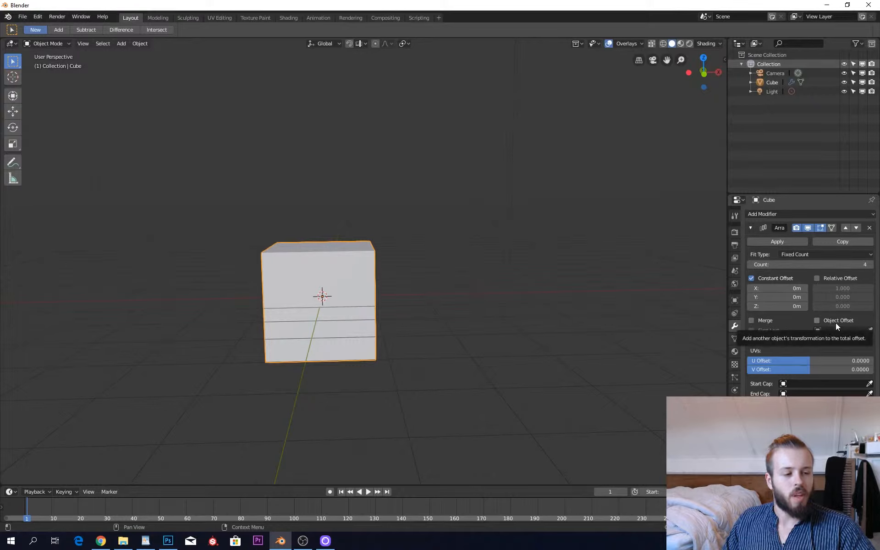
Step: Enable Object Offset on the array, leaving its offset object unassigned
{"action": "left_click", "coordinate": [817, 320]}
{"action": "left_click", "coordinate": [829, 330]}
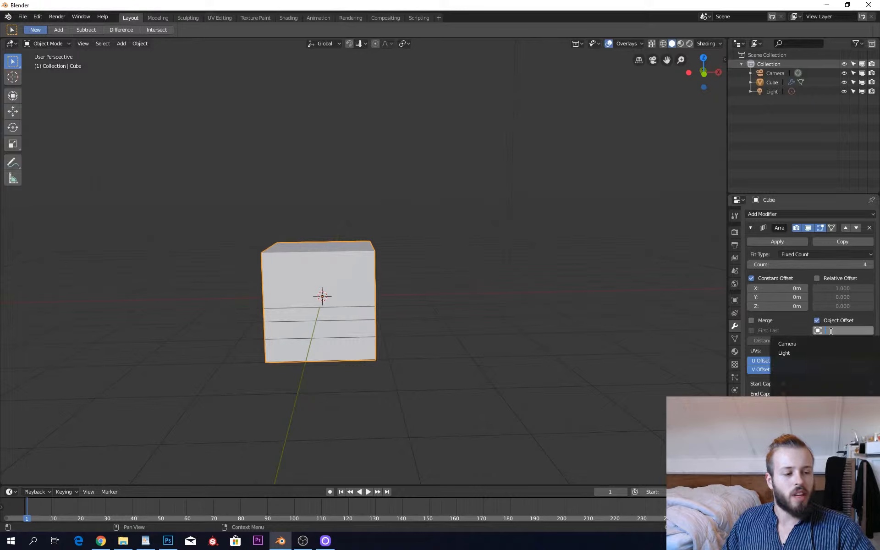
{"action": "left_click", "coordinate": [863, 317]}
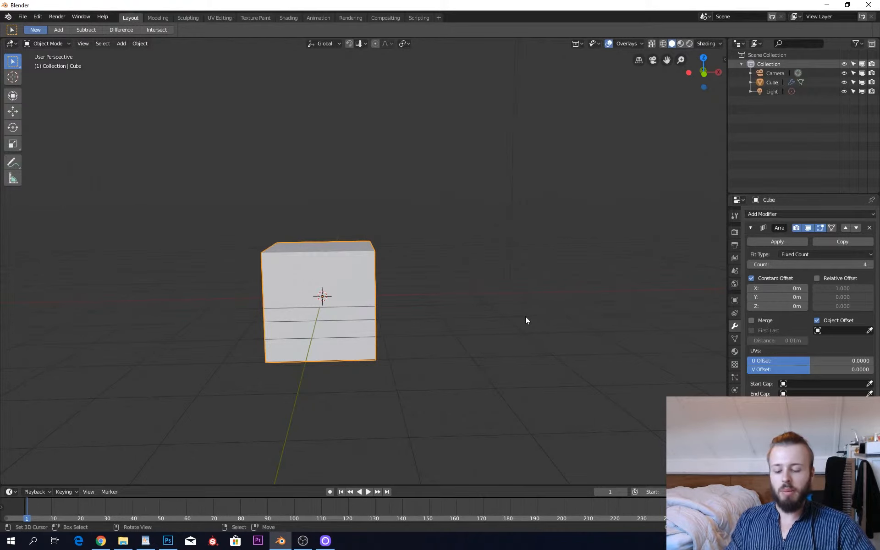
Step: Add a Plain Axes empty at the world origin, inside the cube
{"action": "key", "text": "shift+a"}
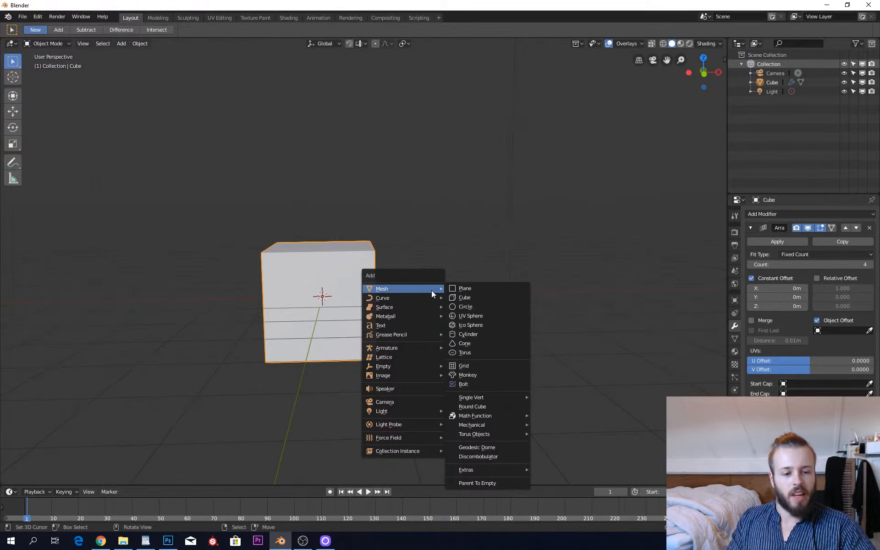
{"action": "mouse_move", "coordinate": [428, 366]}
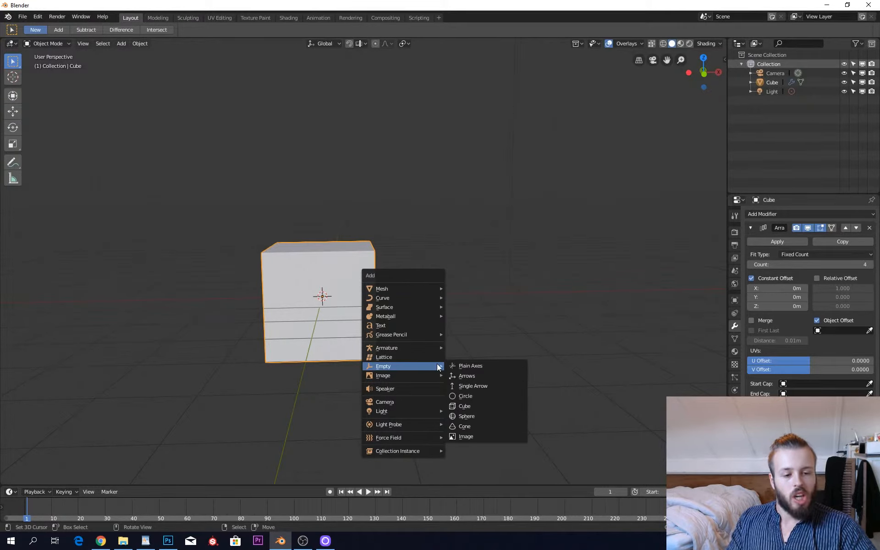
{"action": "left_click", "coordinate": [465, 365]}
Step: Move the cube straight up along the Z axis until it sits clear of the empty
{"action": "left_click", "coordinate": [367, 292]}
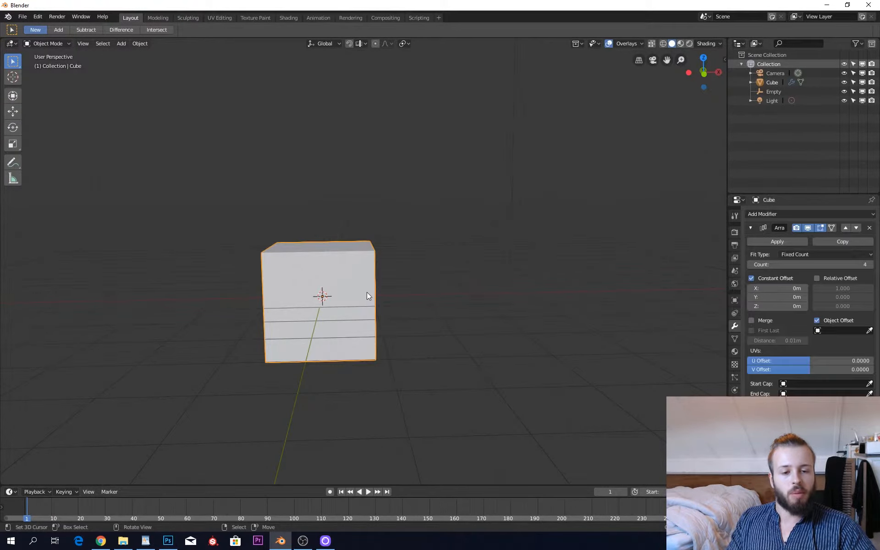
{"action": "key", "text": "g"}
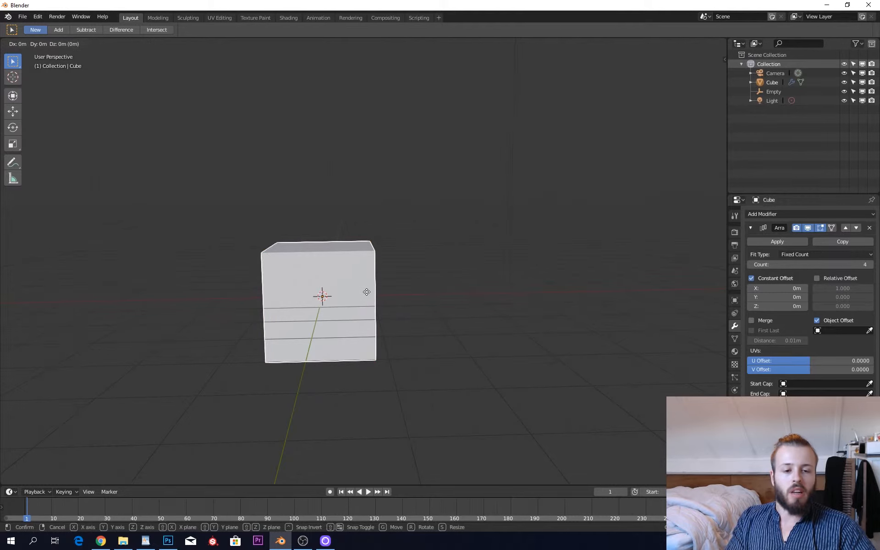
{"action": "key", "text": "z"}
{"action": "left_click", "coordinate": [379, 181]}
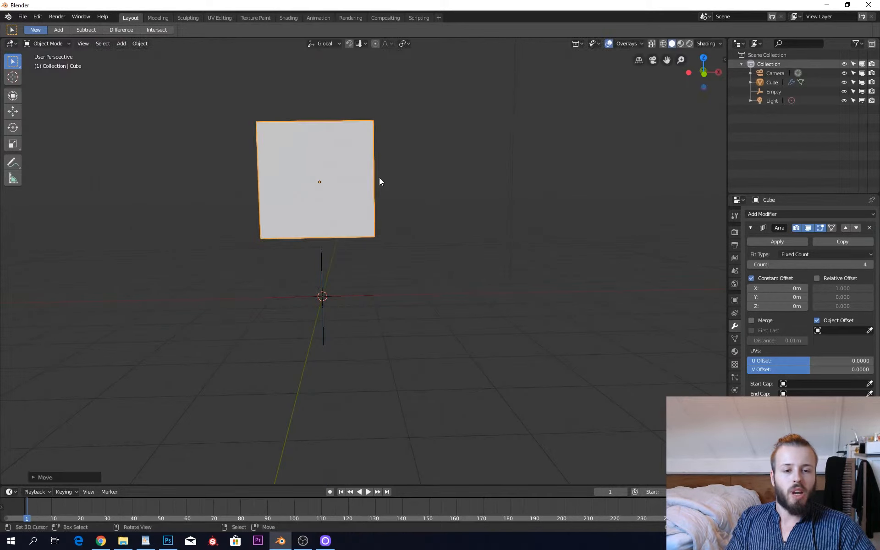
Step: Assign the Empty as the offset object of the cube's array and turn off Constant Offset
{"action": "left_click", "coordinate": [323, 280]}
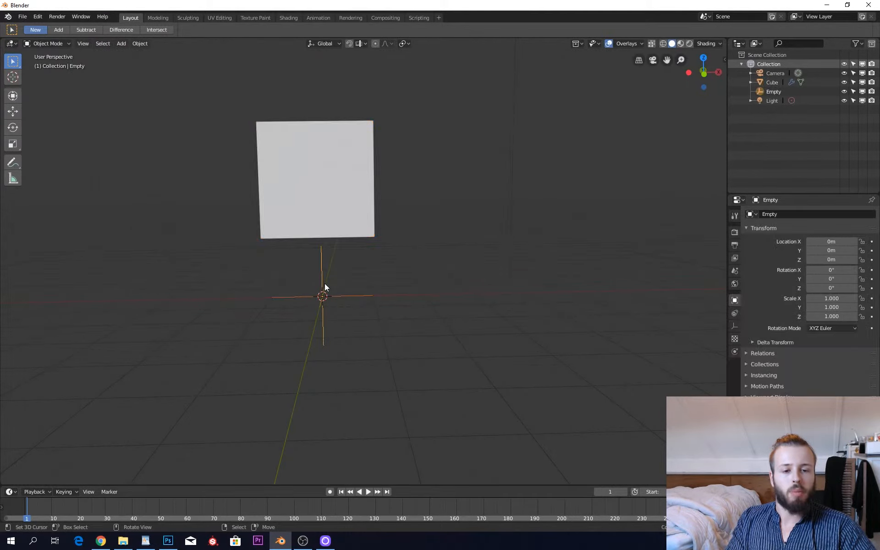
{"action": "left_click", "coordinate": [339, 193]}
{"action": "left_click", "coordinate": [869, 334]}
{"action": "left_click", "coordinate": [338, 290]}
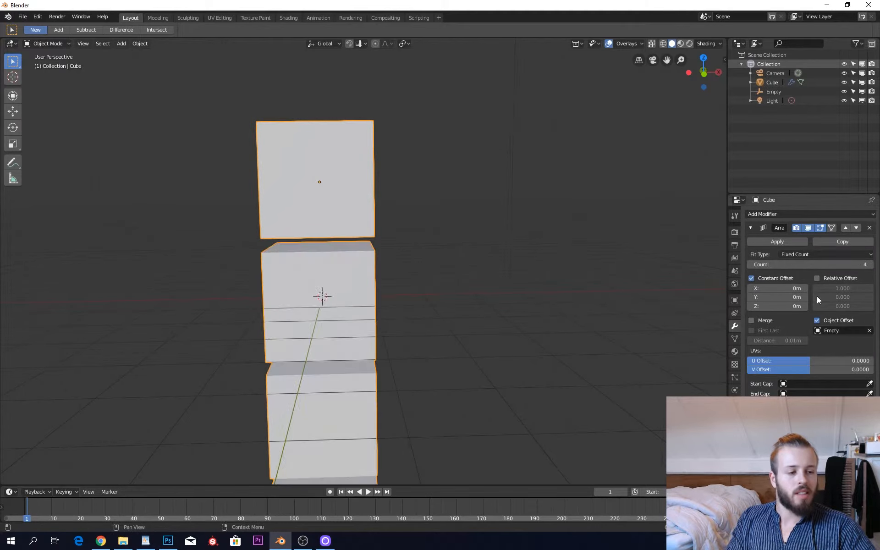
{"action": "left_click", "coordinate": [820, 330]}
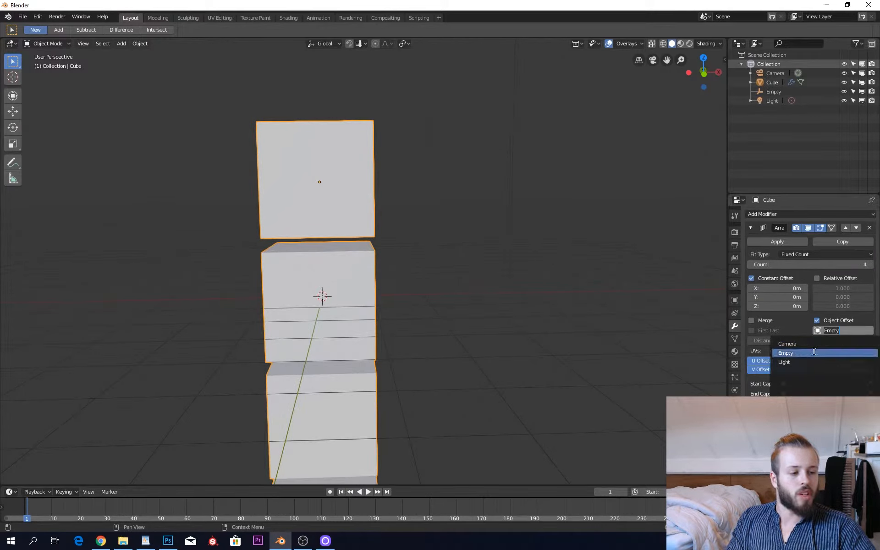
{"action": "left_click", "coordinate": [799, 353]}
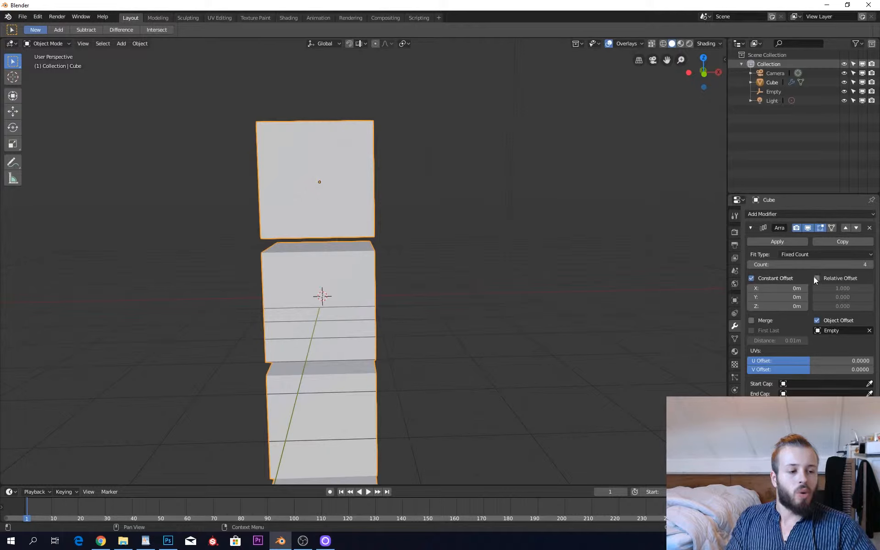
{"action": "left_click", "coordinate": [761, 279]}
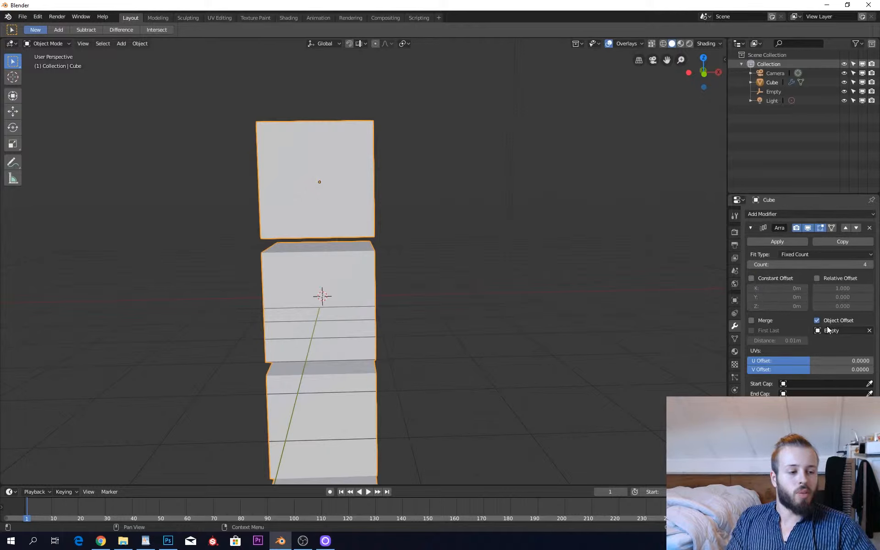
Step: Try moving the empty away from the origin to shift the array's copies
{"action": "key", "text": "g"}
{"action": "right_click", "coordinate": [364, 265]}
{"action": "key", "text": "shift+z"}
{"action": "right_click", "coordinate": [322, 300]}
{"action": "key", "text": "shift+z"}
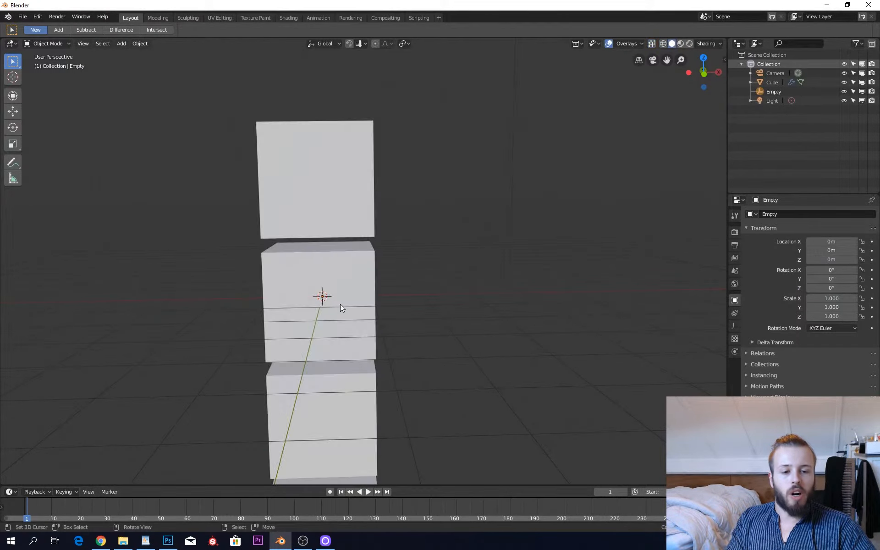
{"action": "key", "text": "g"}
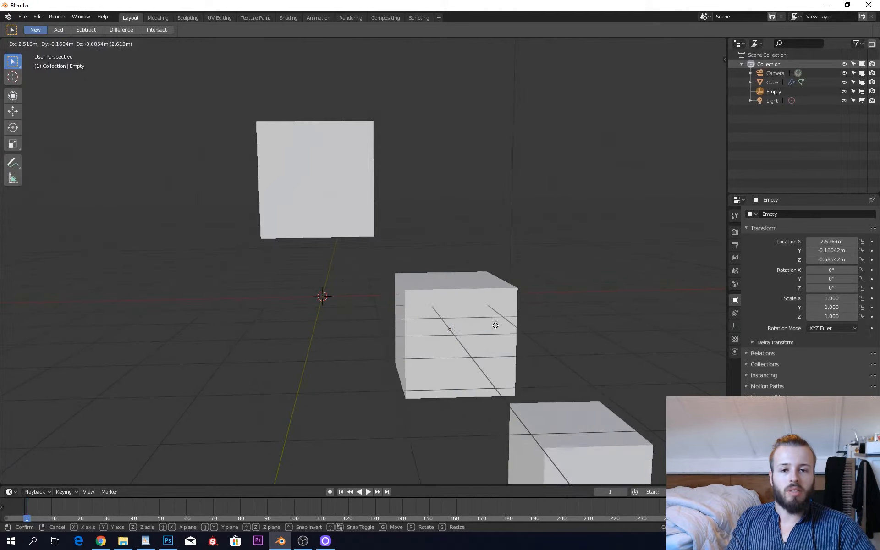
{"action": "key", "text": "Escape"}
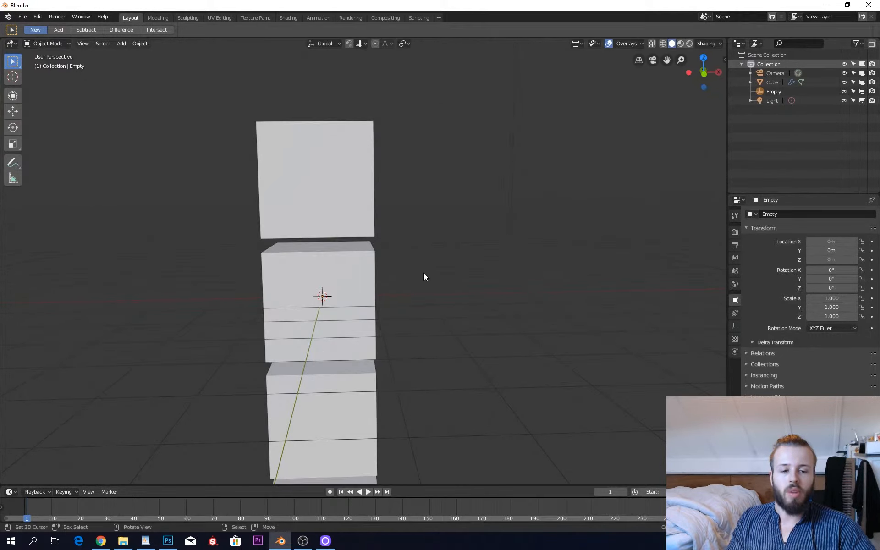
Step: Apply the cube's scale and location so its origin coincides with the empty
{"action": "middle_click_drag", "start_coordinate": [430, 320], "coordinate": [447, 313]}
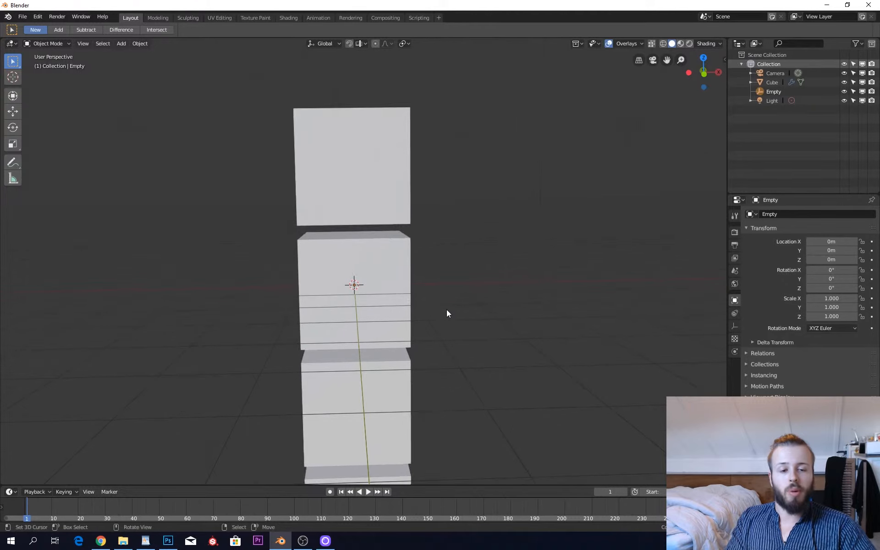
{"action": "left_click", "coordinate": [405, 278]}
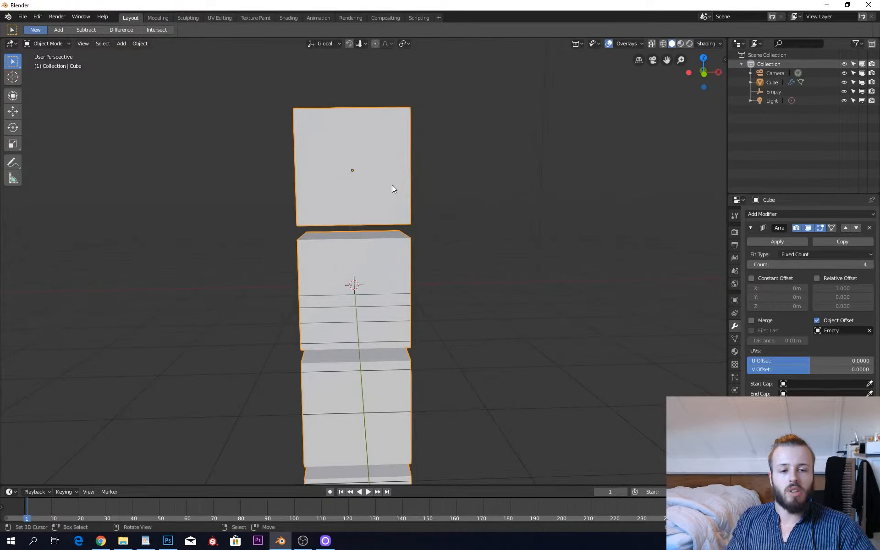
{"action": "key", "text": "ctrl+a"}
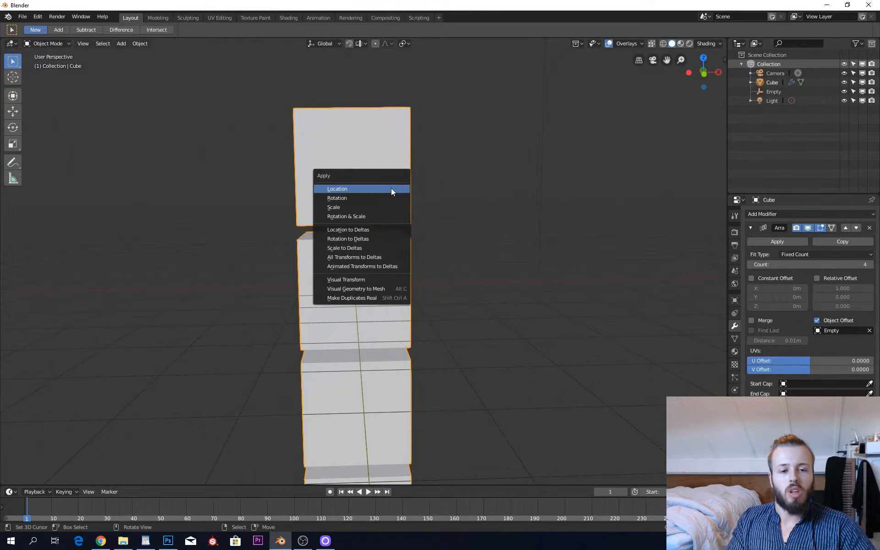
{"action": "left_click", "coordinate": [373, 206]}
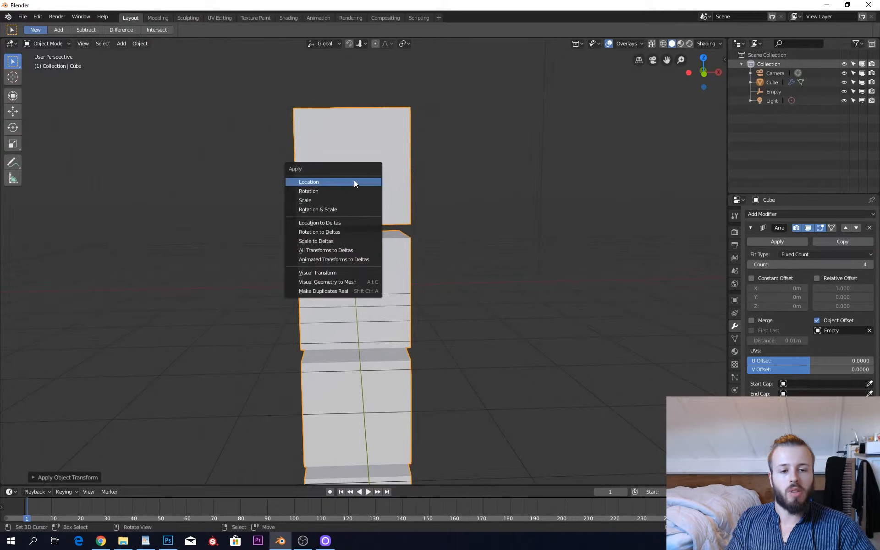
{"action": "left_click", "coordinate": [354, 185]}
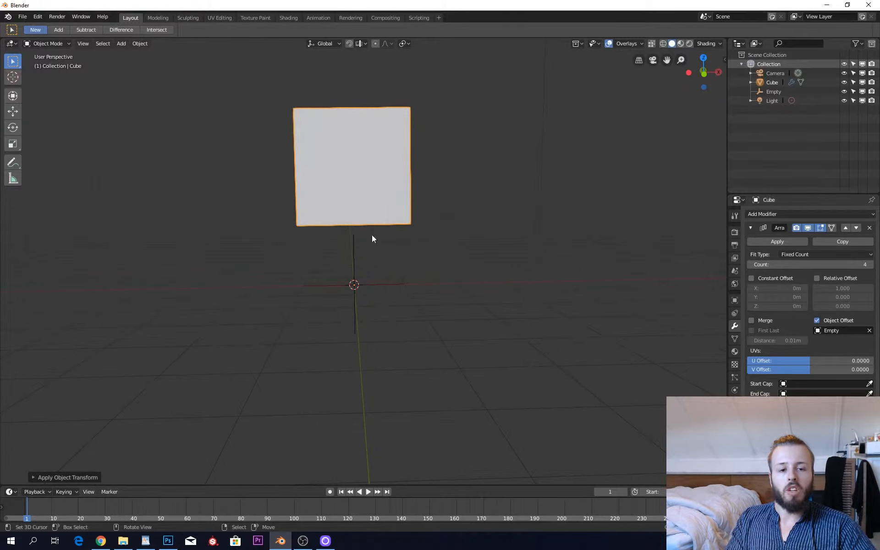
Step: Rotate the empty about 54° around the global Y axis to fan the cube copies around it
{"action": "scroll", "coordinate": [362, 257], "scroll_direction": "down", "scroll_amount": 2}
{"action": "key", "text": "shift+z"}
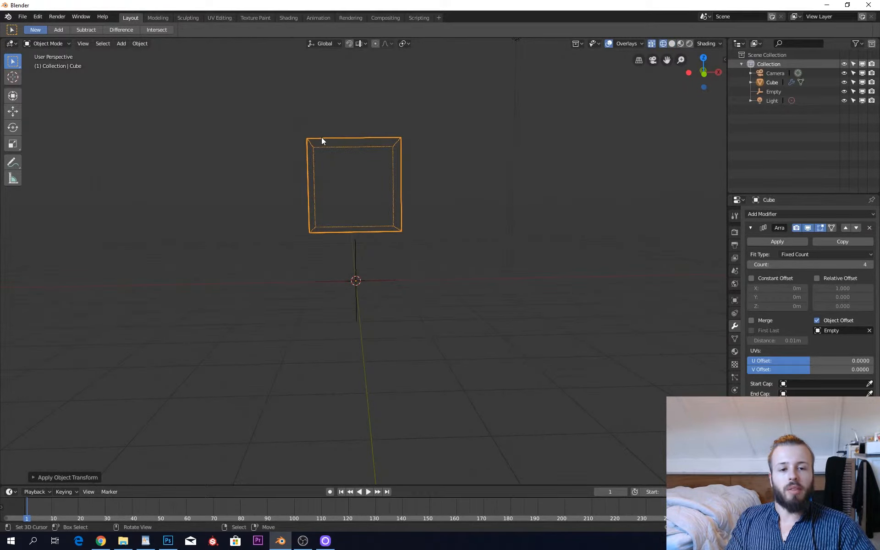
{"action": "key", "text": "shift+z"}
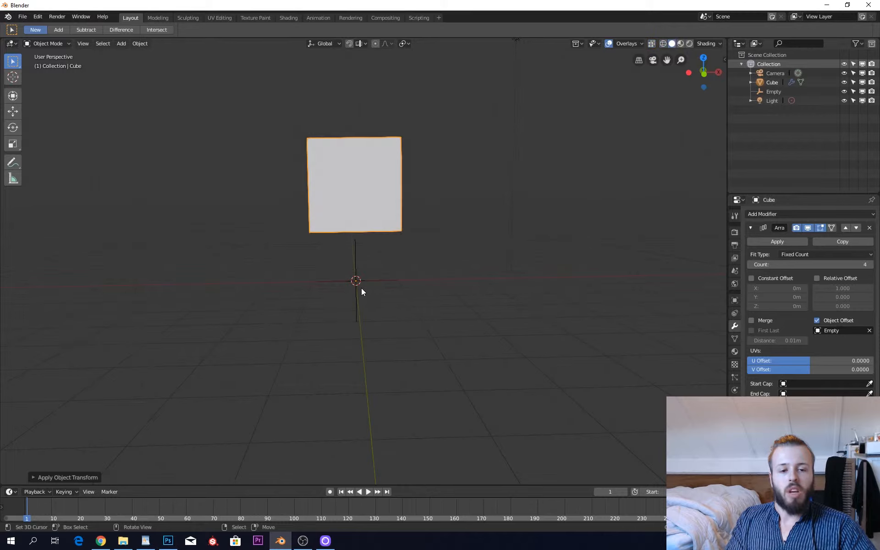
{"action": "left_click", "coordinate": [361, 287]}
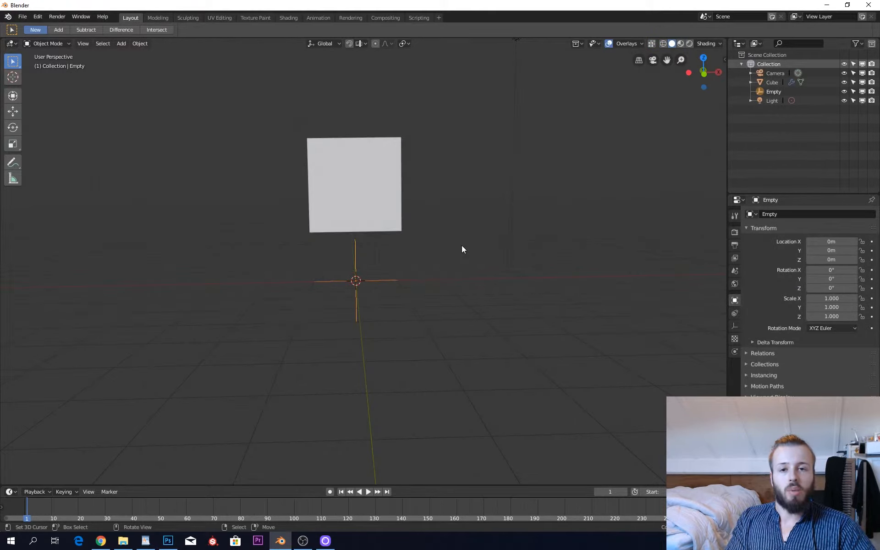
{"action": "key", "text": "r"}
{"action": "key", "text": "x"}
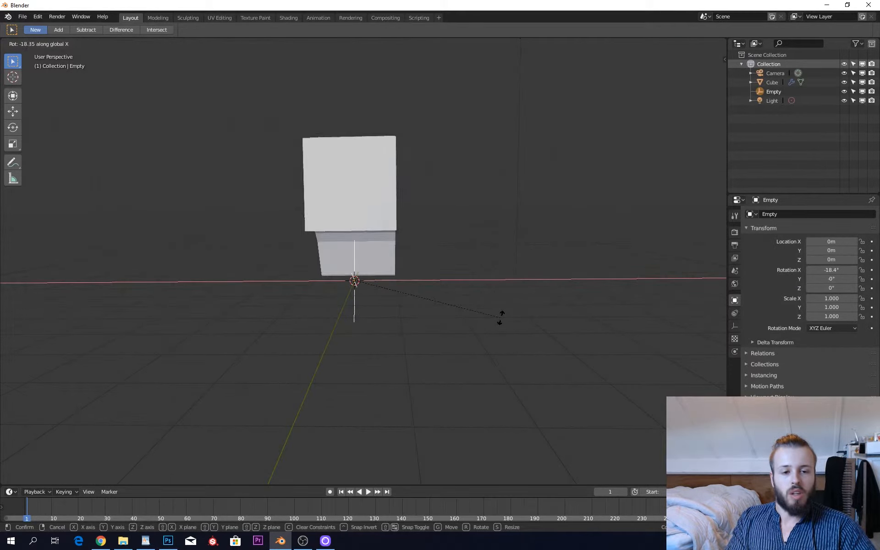
{"action": "key", "text": "y"}
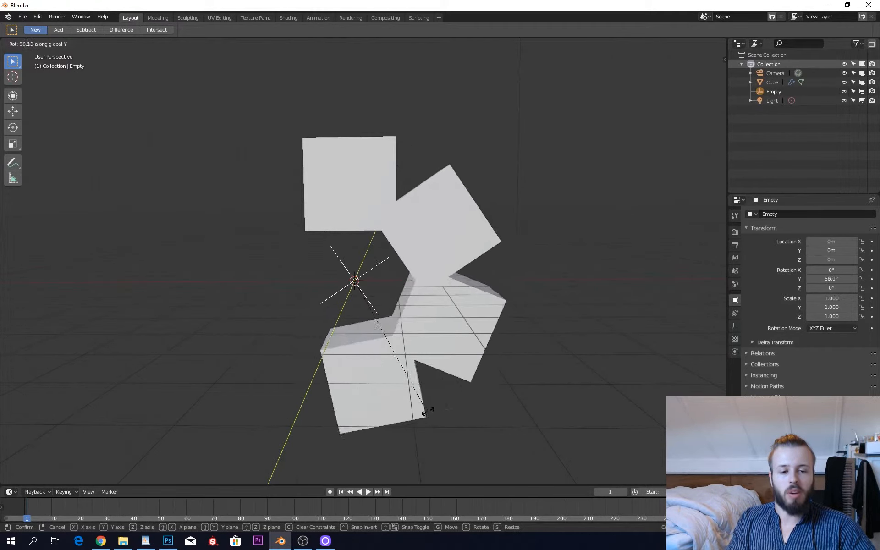
{"action": "left_click", "coordinate": [434, 414]}
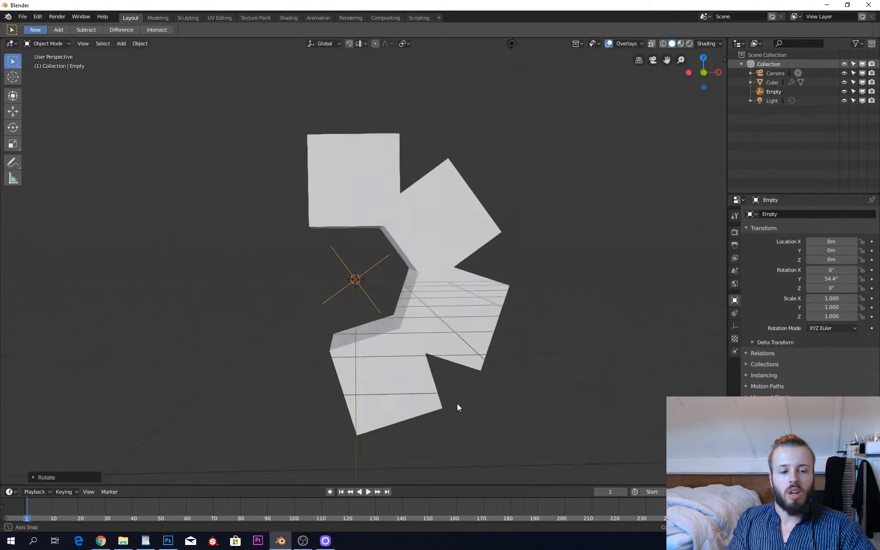
Step: Raise the count of the cube's array to 7 to extend the ring of copies
{"action": "left_click", "coordinate": [425, 246]}
{"action": "left_click", "coordinate": [870, 265]}
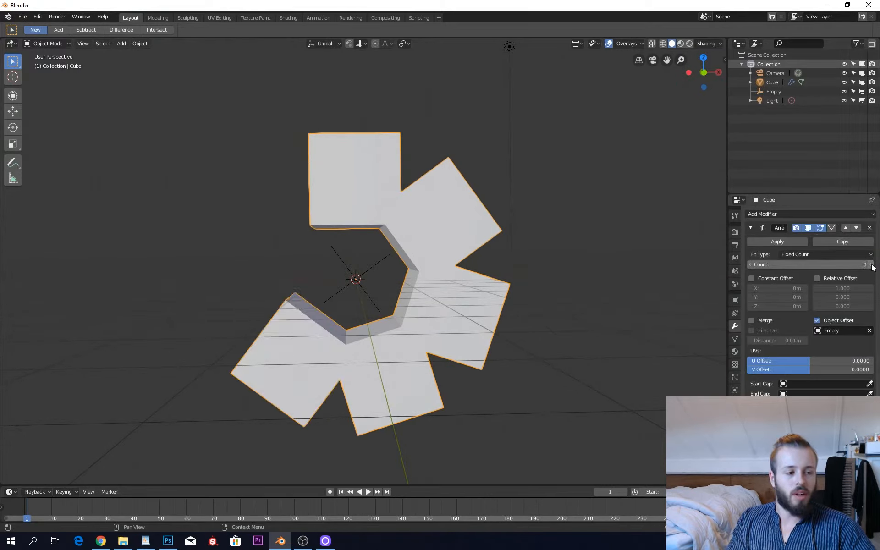
{"action": "left_click", "coordinate": [870, 264]}
{"action": "left_click", "coordinate": [870, 265]}
Step: Try rotating the empty freely on several axes to twist the ring of cubes
{"action": "right_click", "coordinate": [380, 261]}
{"action": "key", "text": "r"}
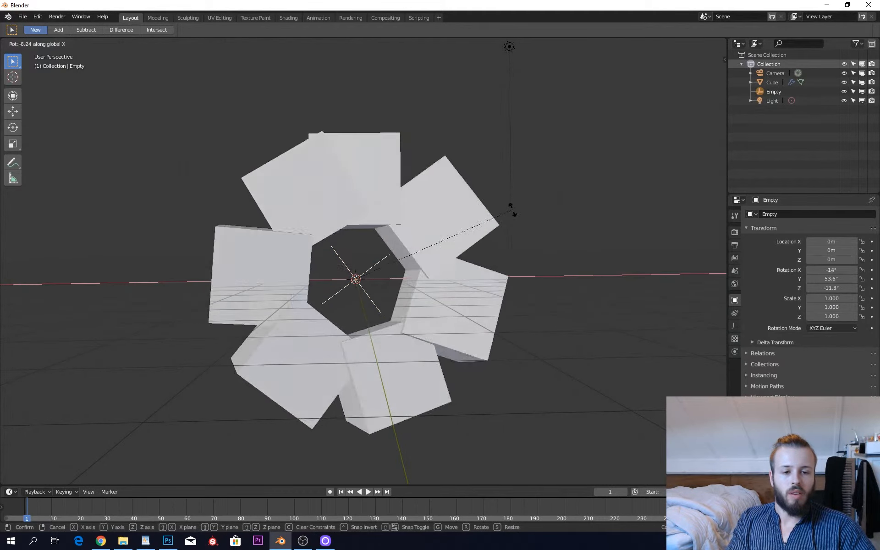
{"action": "key", "text": "Escape"}
{"action": "key", "text": "g"}
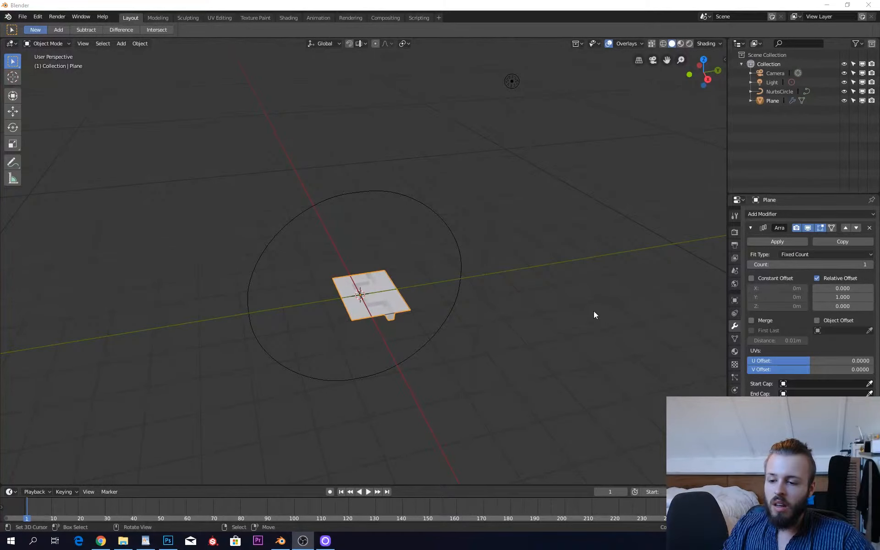
Step: Raise the array count of the patterned plane inside the circle curve to 7
{"action": "scroll", "coordinate": [401, 316], "scroll_direction": "up", "scroll_amount": 3}
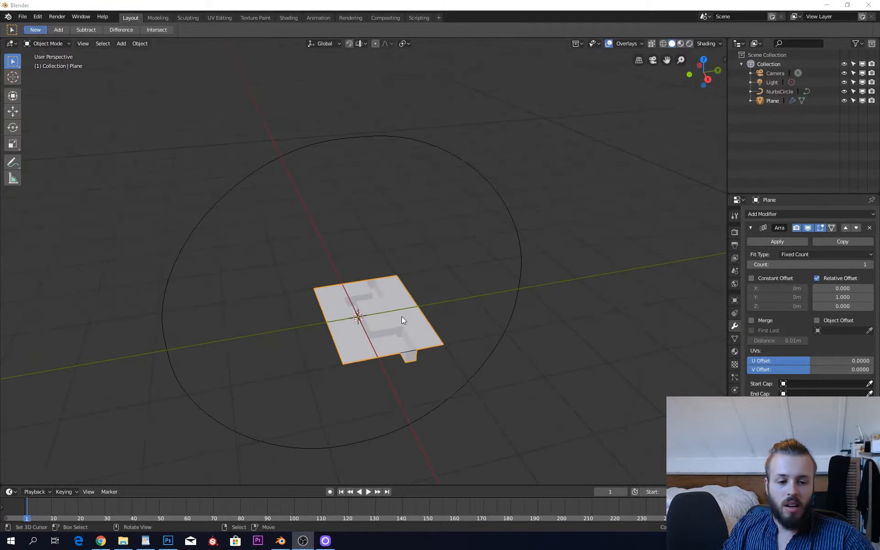
{"action": "middle_click_drag", "start_coordinate": [475, 358], "coordinate": [416, 262]}
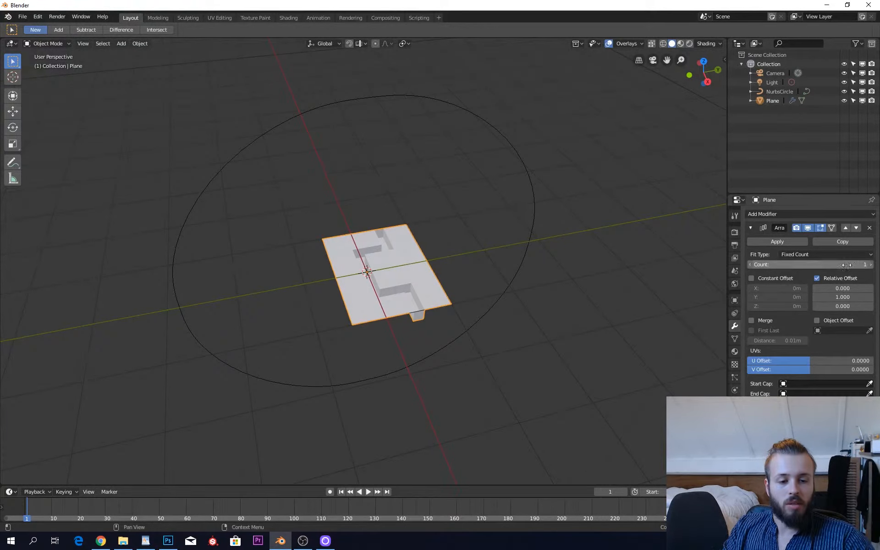
{"action": "left_click", "coordinate": [870, 264]}
{"action": "left_click", "coordinate": [870, 265]}
{"action": "left_click", "coordinate": [870, 264]}
{"action": "left_click", "coordinate": [870, 265]}
{"action": "left_click", "coordinate": [870, 265]}
{"action": "left_click", "coordinate": [870, 265]}
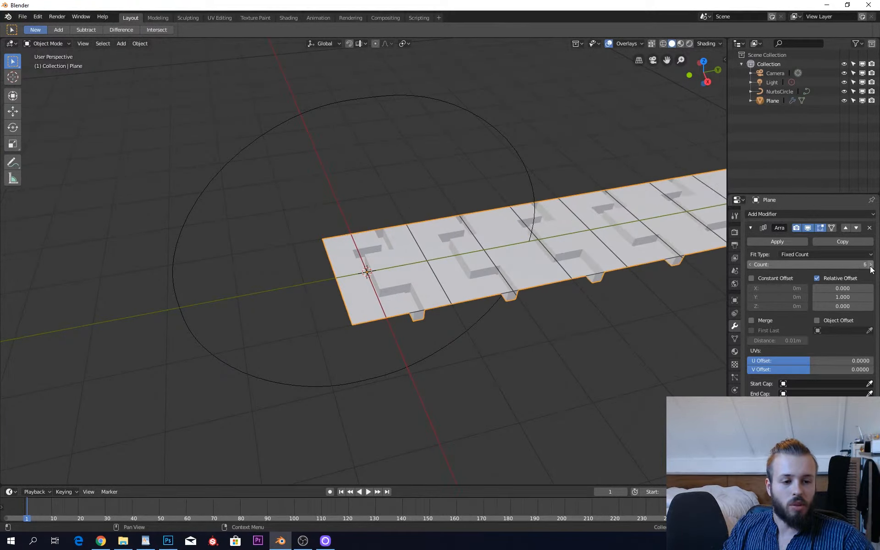
{"action": "scroll", "coordinate": [623, 371], "scroll_direction": "down", "scroll_amount": 1}
{"action": "middle_click_drag", "start_coordinate": [623, 367], "coordinate": [591, 364], "text": "shift"}
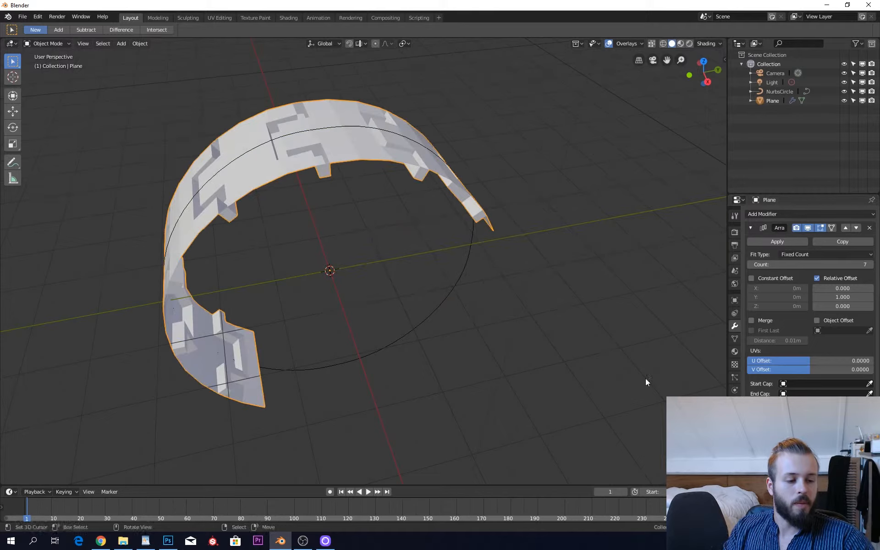
Step: Raise the plane's array count to 12 so the curved strip closes into a full ring
{"action": "middle_click_drag", "start_coordinate": [458, 326], "coordinate": [480, 277]}
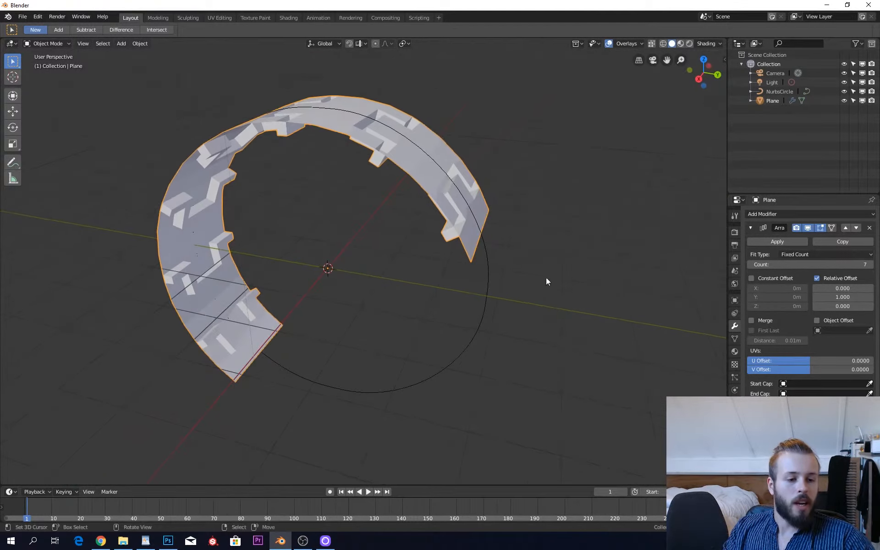
{"action": "left_click", "coordinate": [874, 271]}
{"action": "left_click", "coordinate": [873, 266]}
{"action": "left_click", "coordinate": [872, 266]}
{"action": "left_click", "coordinate": [872, 265]}
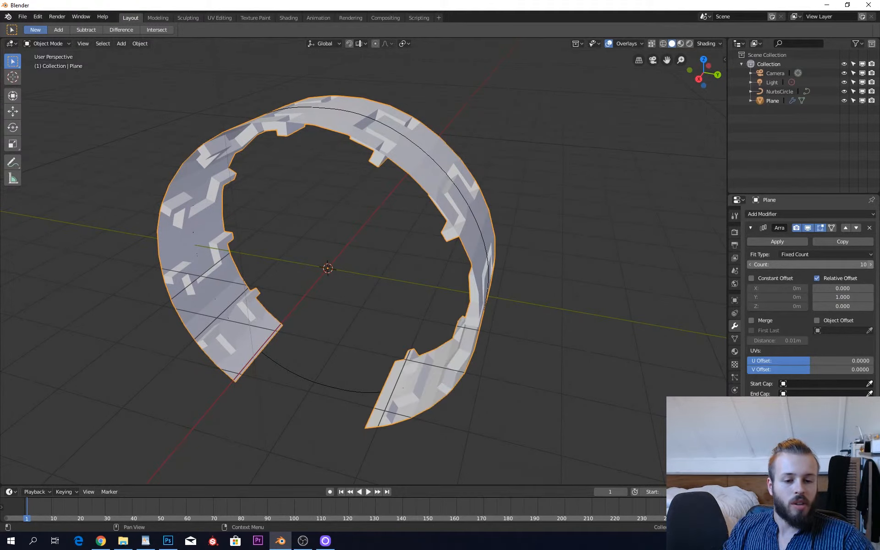
{"action": "left_click", "coordinate": [873, 265]}
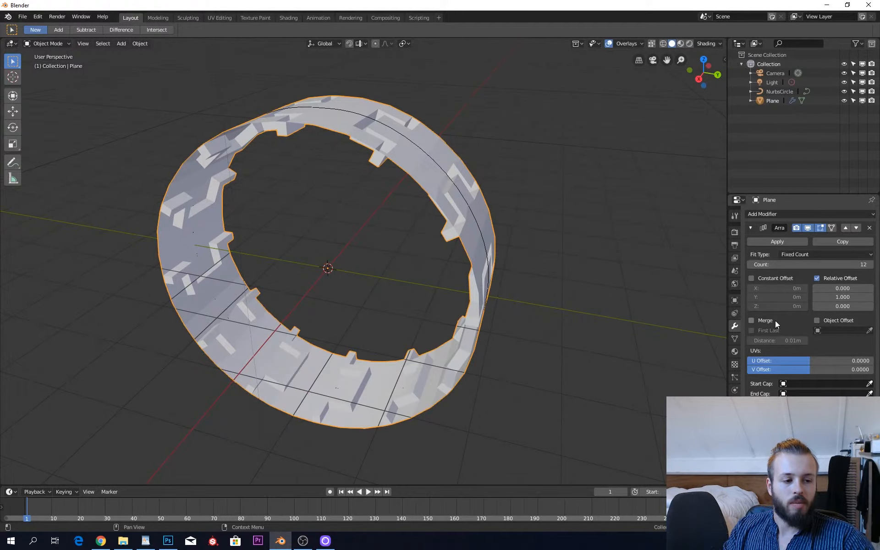
{"action": "middle_click_drag", "start_coordinate": [405, 339], "coordinate": [447, 334]}
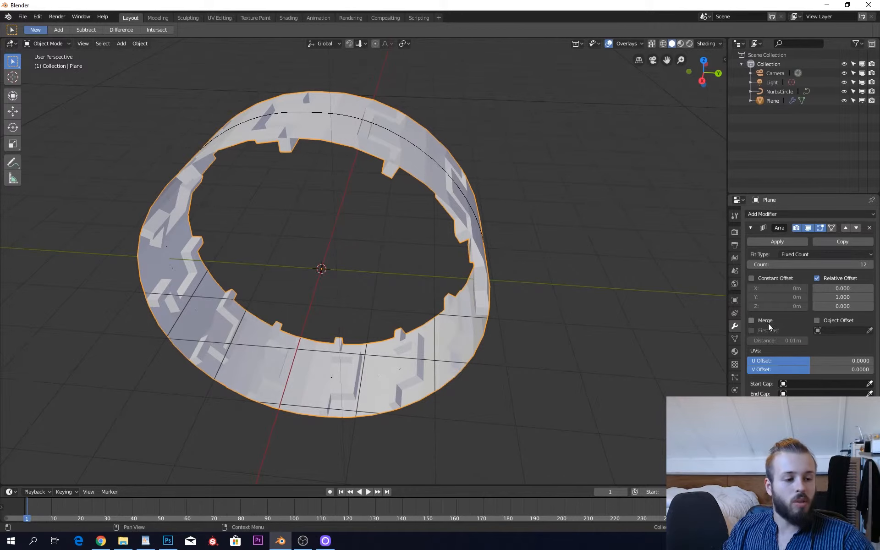
Step: Apply the plane's Array and Curve modifiers and open the ring's mesh in Edit Mode near a seam between copies
{"action": "left_click", "coordinate": [778, 240]}
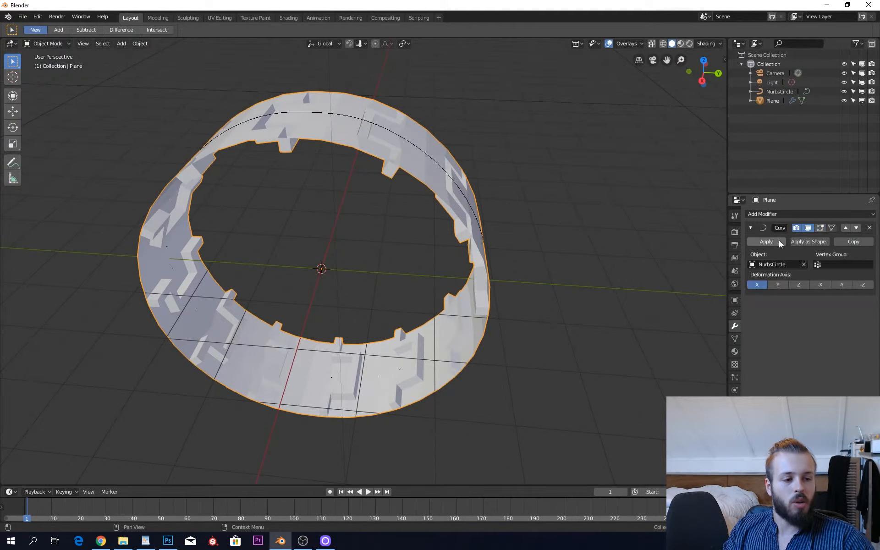
{"action": "left_click", "coordinate": [779, 240]}
{"action": "middle_click_drag", "start_coordinate": [425, 186], "coordinate": [434, 214]}
{"action": "key", "text": "Tab"}
{"action": "scroll", "coordinate": [362, 207], "scroll_direction": "up", "scroll_amount": 3}
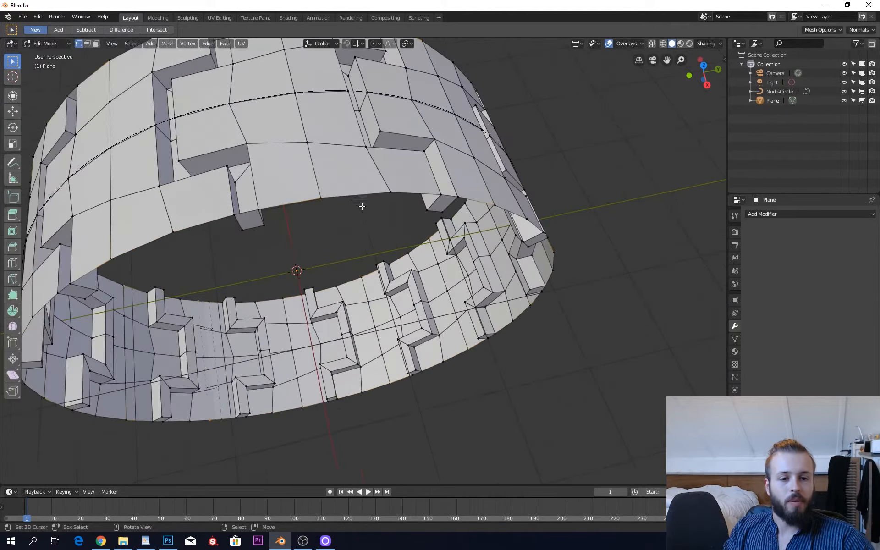
{"action": "middle_click_drag", "start_coordinate": [361, 207], "coordinate": [383, 252], "text": "shift"}
{"action": "scroll", "coordinate": [383, 253], "scroll_direction": "up", "scroll_amount": 1}
Step: Try moving several single vertices along a seam between neighbouring copies, cancelling each move, to check whether the copies are joined
{"action": "right_click", "coordinate": [370, 281]}
{"action": "key", "text": "g"}
{"action": "right_click", "coordinate": [375, 210]}
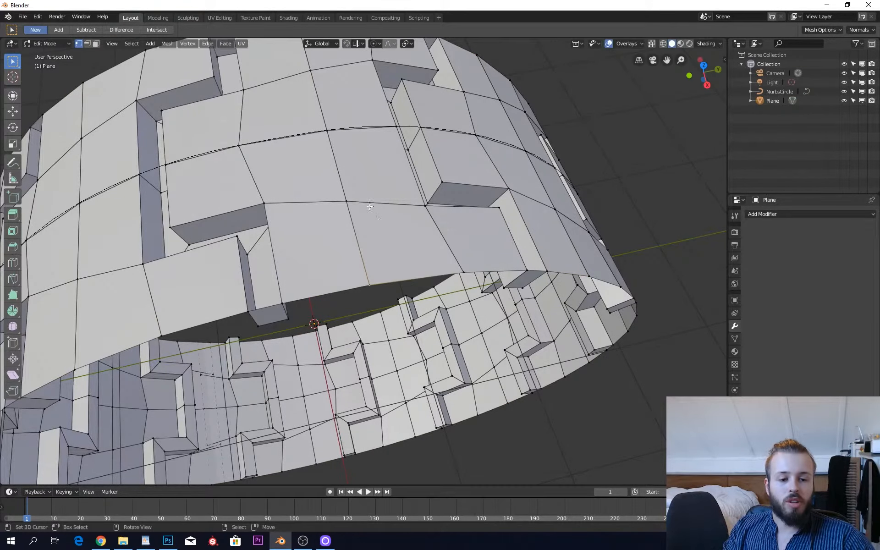
{"action": "right_click", "coordinate": [351, 198]}
{"action": "key", "text": "g"}
{"action": "right_click", "coordinate": [433, 180]}
{"action": "middle_click_drag", "start_coordinate": [398, 191], "coordinate": [425, 306], "text": "shift"}
{"action": "right_click", "coordinate": [349, 201]}
{"action": "key", "text": "g"}
{"action": "right_click", "coordinate": [407, 217]}
{"action": "scroll", "coordinate": [408, 217], "scroll_direction": "down", "scroll_amount": 4}
{"action": "middle_click_drag", "start_coordinate": [475, 287], "coordinate": [394, 173], "text": "shift"}
{"action": "middle_click_drag", "start_coordinate": [386, 228], "coordinate": [504, 321], "text": "shift"}
{"action": "scroll", "coordinate": [504, 321], "scroll_direction": "up", "scroll_amount": 3}
{"action": "right_click", "coordinate": [339, 264]}
{"action": "key", "text": "g"}
{"action": "right_click", "coordinate": [373, 283]}
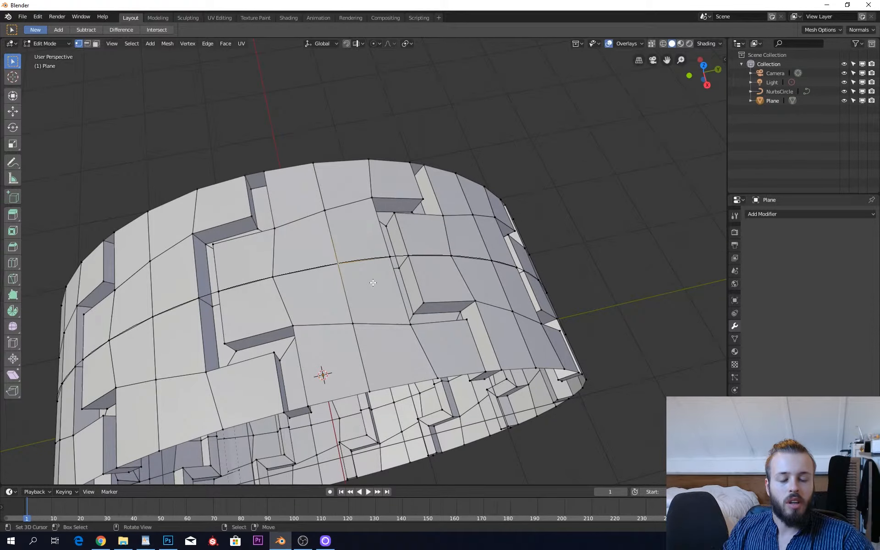
{"action": "scroll", "coordinate": [373, 282], "scroll_direction": "down", "scroll_amount": 2}
{"action": "middle_click_drag", "start_coordinate": [410, 317], "coordinate": [418, 239], "text": "shift"}
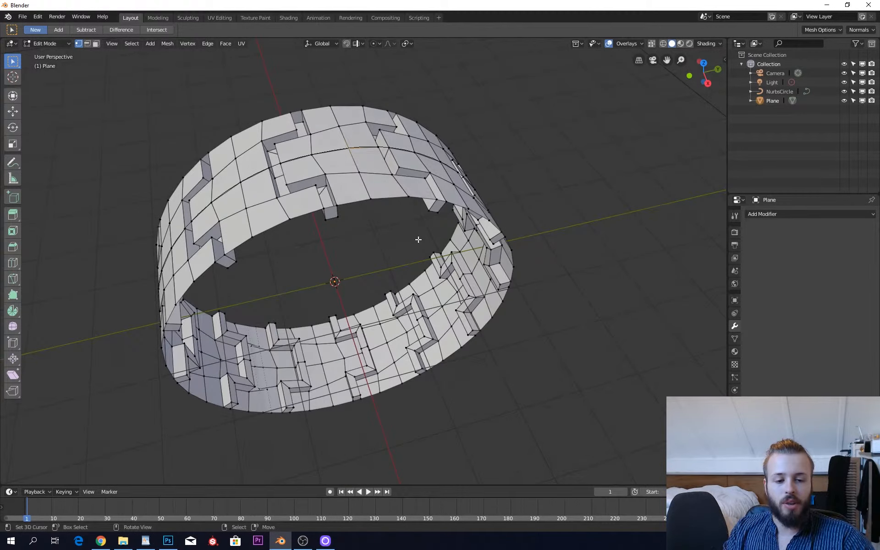
Step: Undo back to the live Array and Curve modifiers and enable Merge on the array
{"action": "key", "text": "ctrl+z"}
{"action": "key", "text": "ctrl+z"}
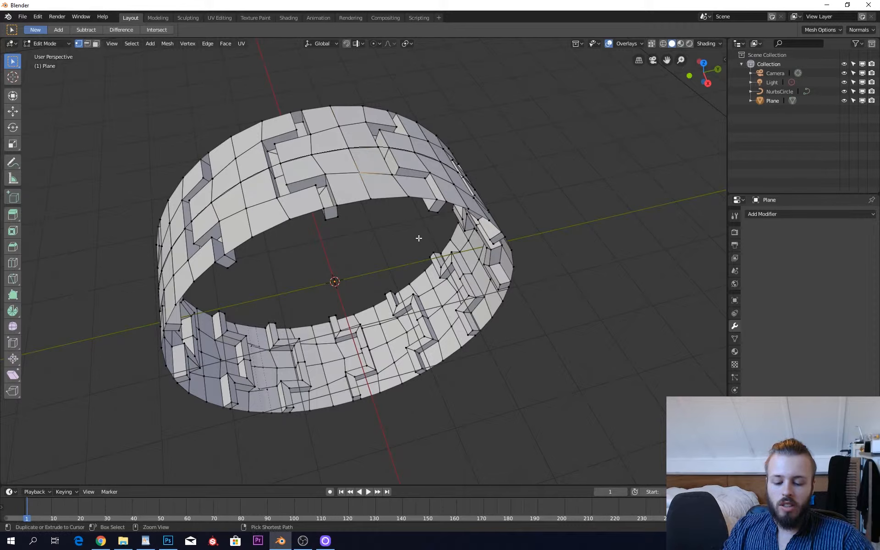
{"action": "key", "text": "ctrl+z"}
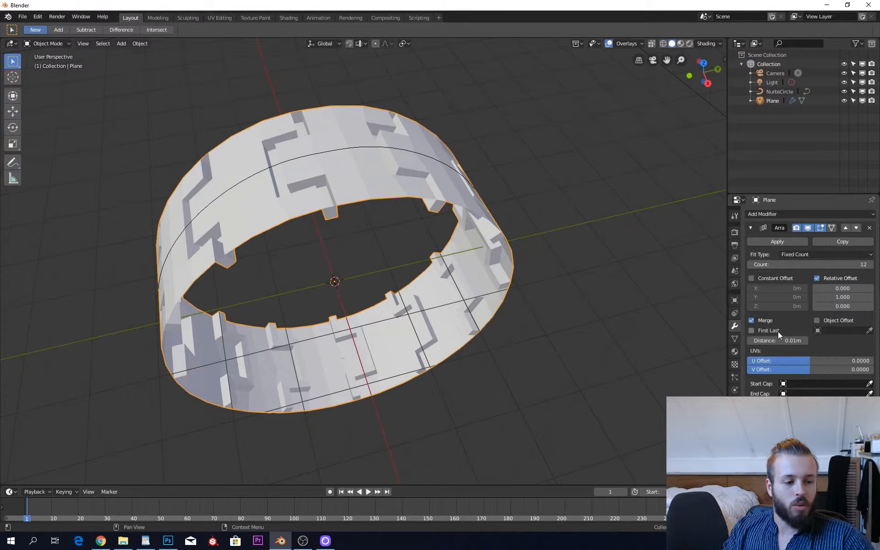
Step: Apply both modifiers with Merge enabled and open the ring's mesh in Edit Mode
{"action": "left_click", "coordinate": [777, 241]}
{"action": "left_click", "coordinate": [796, 242]}
{"action": "scroll", "coordinate": [386, 184], "scroll_direction": "up", "scroll_amount": 3}
{"action": "key", "text": "Tab"}
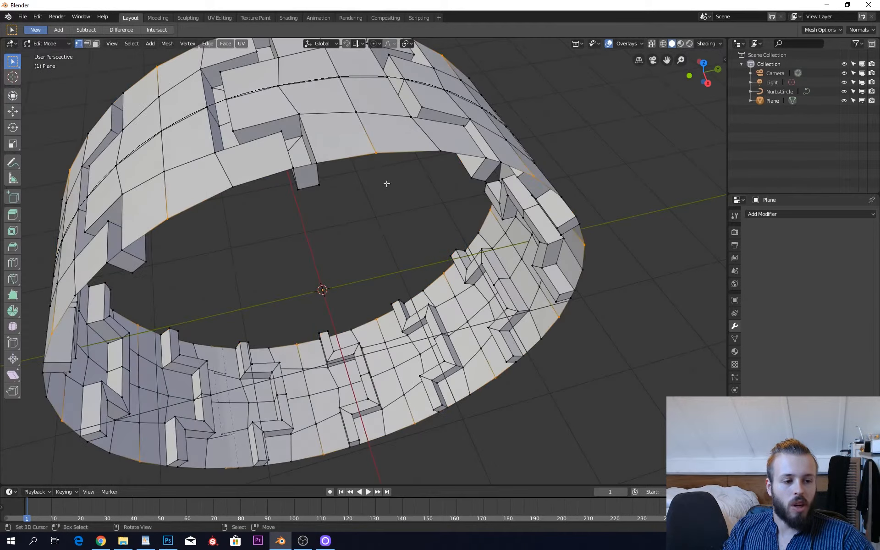
Step: Try moving a vertex on a seam between copies, and another where the first and last copies meet, cancelling both moves
{"action": "right_click", "coordinate": [382, 163]}
{"action": "key", "text": "g"}
{"action": "right_click", "coordinate": [373, 147]}
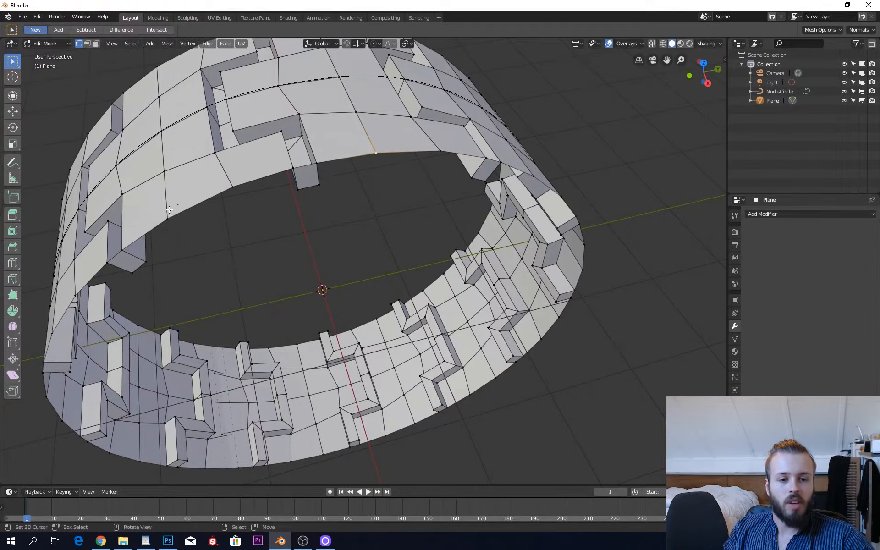
{"action": "middle_click_drag", "start_coordinate": [257, 315], "coordinate": [350, 137]}
{"action": "middle_click_drag", "start_coordinate": [397, 188], "coordinate": [385, 220]}
{"action": "scroll", "coordinate": [377, 238], "scroll_direction": "up", "scroll_amount": 4}
{"action": "middle_click_drag", "start_coordinate": [335, 237], "coordinate": [352, 246], "text": "shift"}
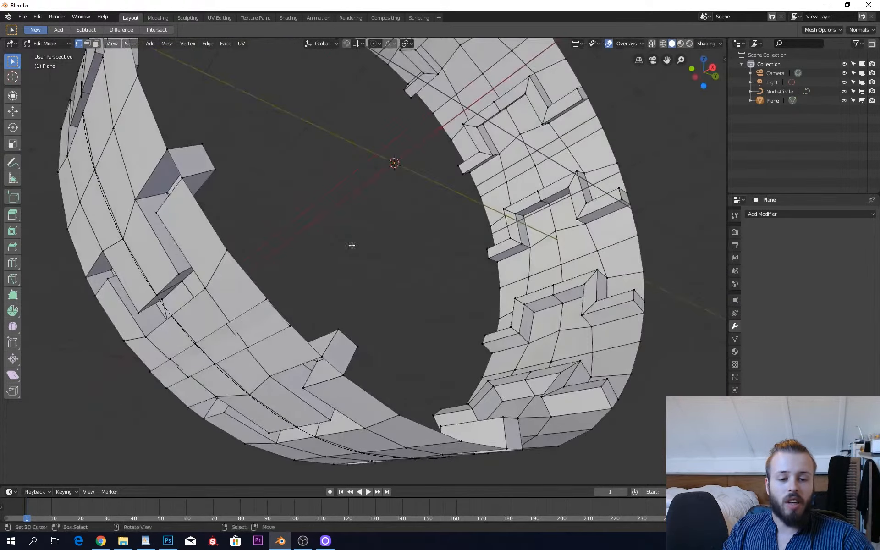
{"action": "key", "text": "g"}
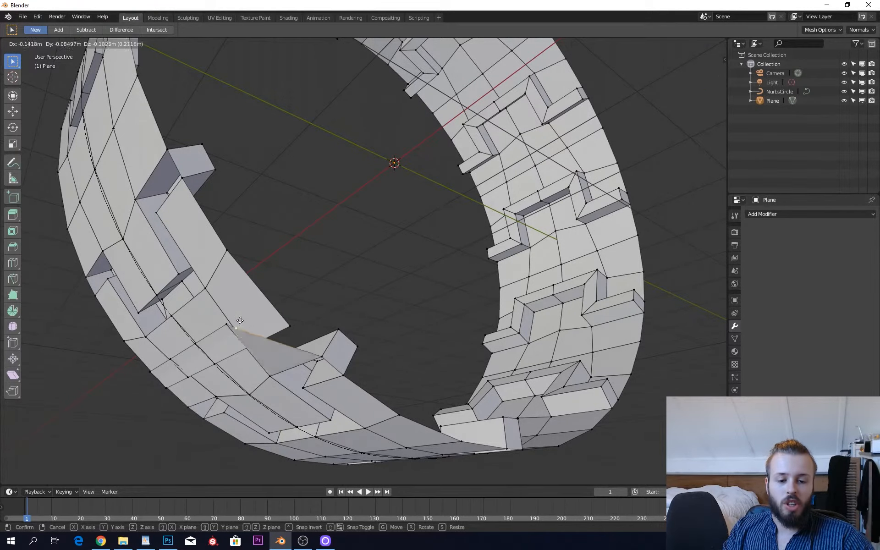
{"action": "right_click", "coordinate": [271, 280]}
Step: Return the ring to Object Mode and undo the applied modifiers to get the live Array modifier back
{"action": "scroll", "coordinate": [270, 281], "scroll_direction": "down", "scroll_amount": 5}
{"action": "middle_click_drag", "start_coordinate": [311, 245], "coordinate": [316, 285], "text": "shift"}
{"action": "middle_click_drag", "start_coordinate": [360, 238], "coordinate": [334, 265]}
{"action": "key", "text": "Tab"}
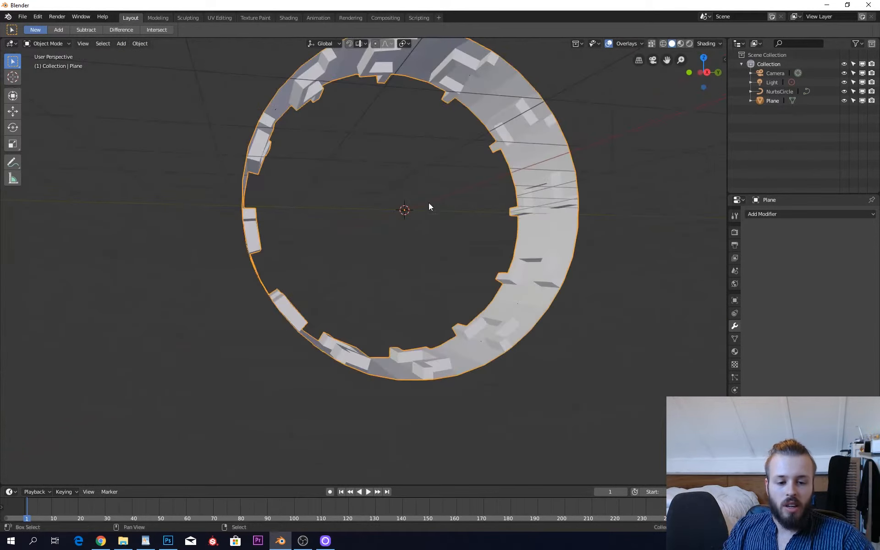
{"action": "middle_click_drag", "start_coordinate": [282, 87], "coordinate": [207, 186], "text": "shift"}
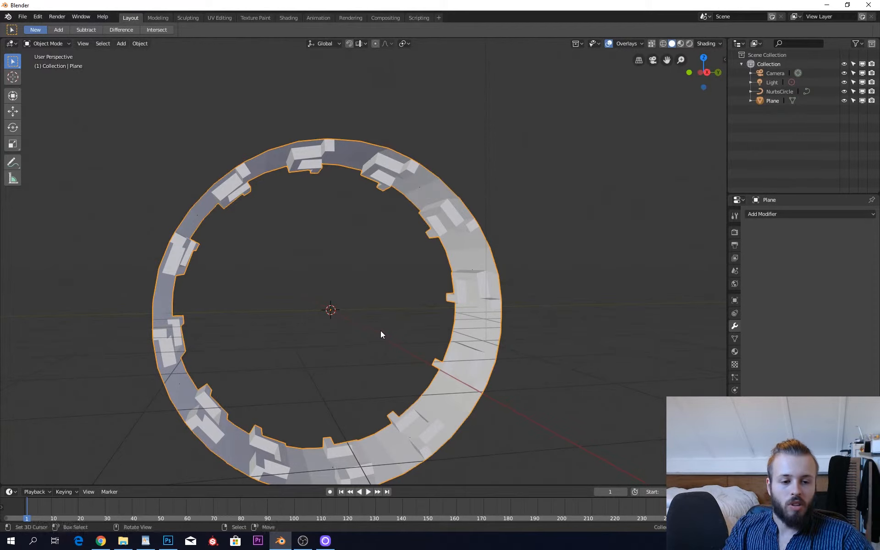
{"action": "key", "text": "Tab"}
{"action": "key", "text": "Tab"}
{"action": "key", "text": "ctrl+z"}
{"action": "key", "text": "ctrl+z"}
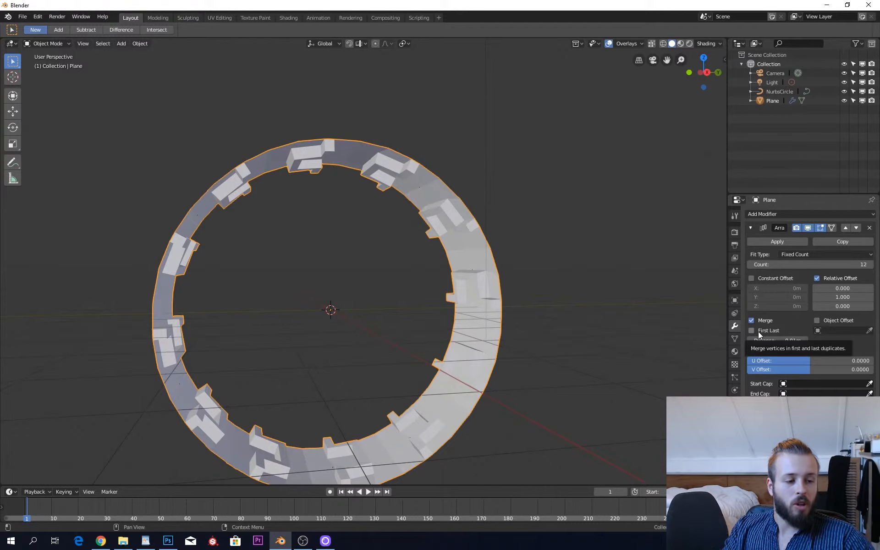
Step: Examine the flat array strip in Edit Mode, comparing the outer edges of its first and last copies
{"action": "key", "text": "Tab"}
{"action": "middle_click_drag", "start_coordinate": [424, 334], "coordinate": [325, 235]}
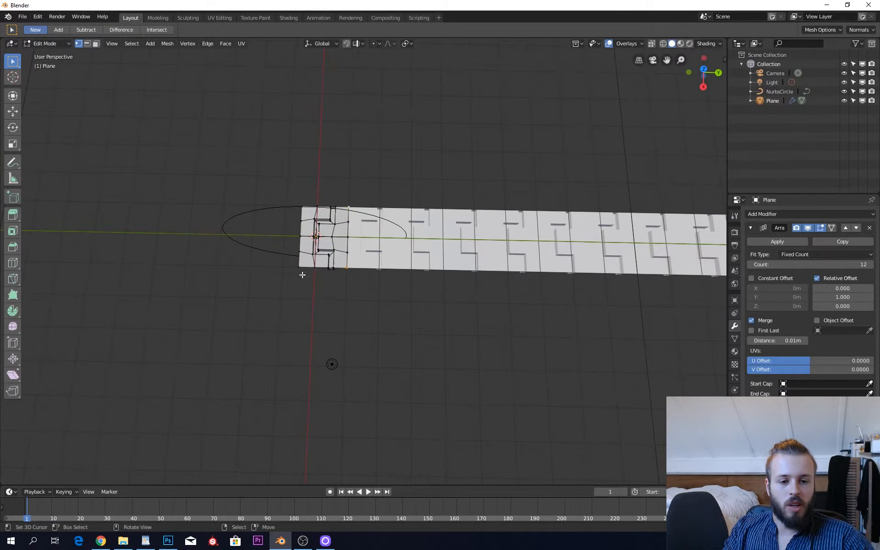
{"action": "scroll", "coordinate": [294, 273], "scroll_direction": "down", "scroll_amount": 4}
{"action": "middle_click_drag", "start_coordinate": [295, 273], "coordinate": [173, 278], "text": "shift"}
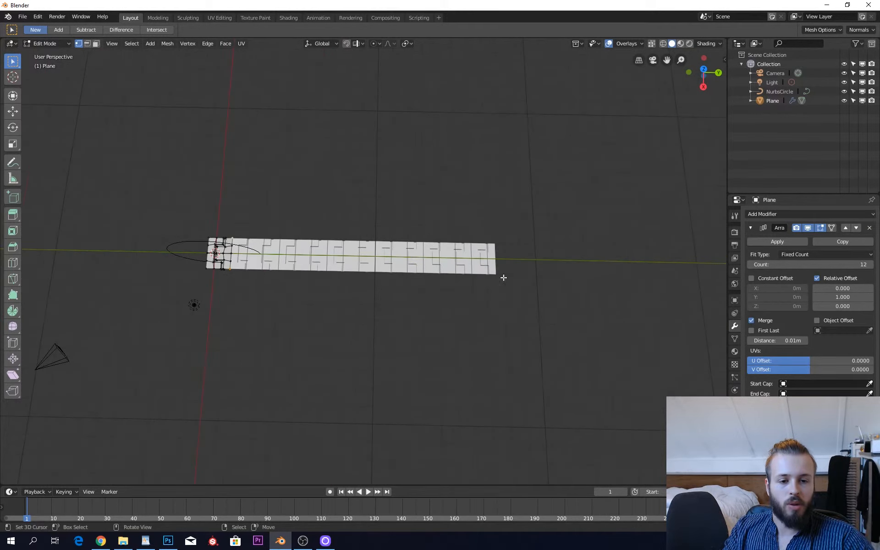
{"action": "scroll", "coordinate": [618, 242], "scroll_direction": "up", "scroll_amount": 5}
{"action": "scroll", "coordinate": [685, 258], "scroll_direction": "down", "scroll_amount": 2}
{"action": "scroll", "coordinate": [448, 261], "scroll_direction": "down", "scroll_amount": 3}
{"action": "scroll", "coordinate": [338, 301], "scroll_direction": "up", "scroll_amount": 3}
{"action": "middle_click_drag", "start_coordinate": [337, 301], "coordinate": [478, 266], "text": "shift"}
{"action": "key", "text": "Tab"}
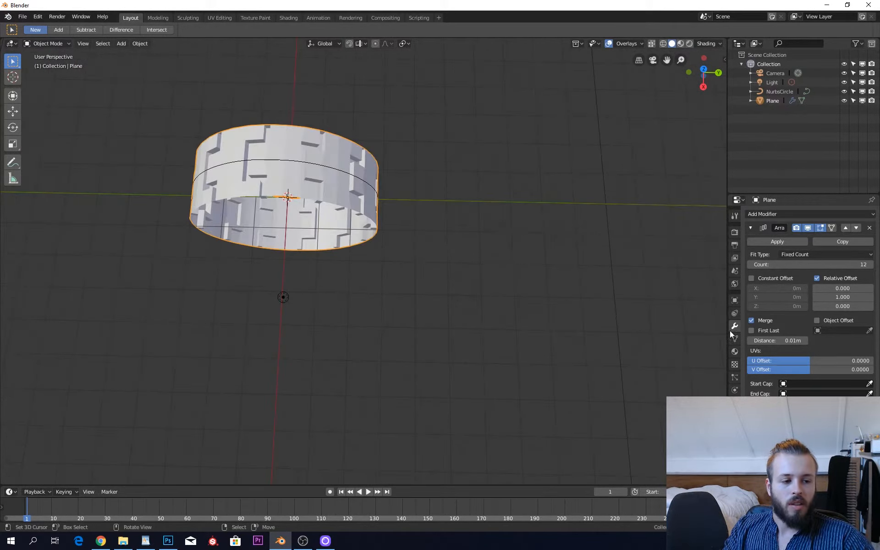
Step: Enable First Last merging on the plane's array and view the ring from the side
{"action": "left_click", "coordinate": [750, 330]}
{"action": "middle_click_drag", "start_coordinate": [422, 299], "coordinate": [393, 252]}
{"action": "scroll", "coordinate": [393, 252], "scroll_direction": "up", "scroll_amount": 3}
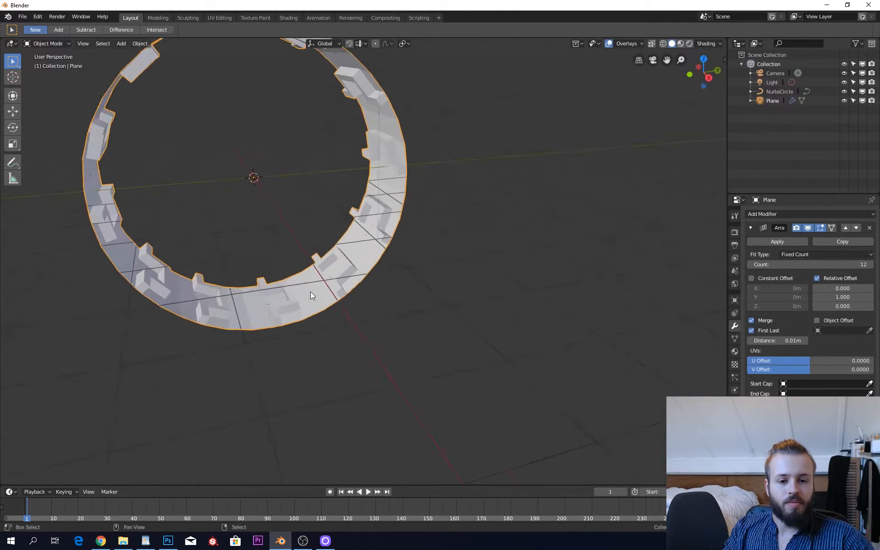
{"action": "middle_click_drag", "start_coordinate": [310, 293], "coordinate": [450, 315], "text": "shift"}
Step: Apply the Array and Curve modifiers and inspect the ring's closing seam in Edit Mode before undoing the application
{"action": "left_click", "coordinate": [769, 243]}
{"action": "left_click", "coordinate": [769, 243]}
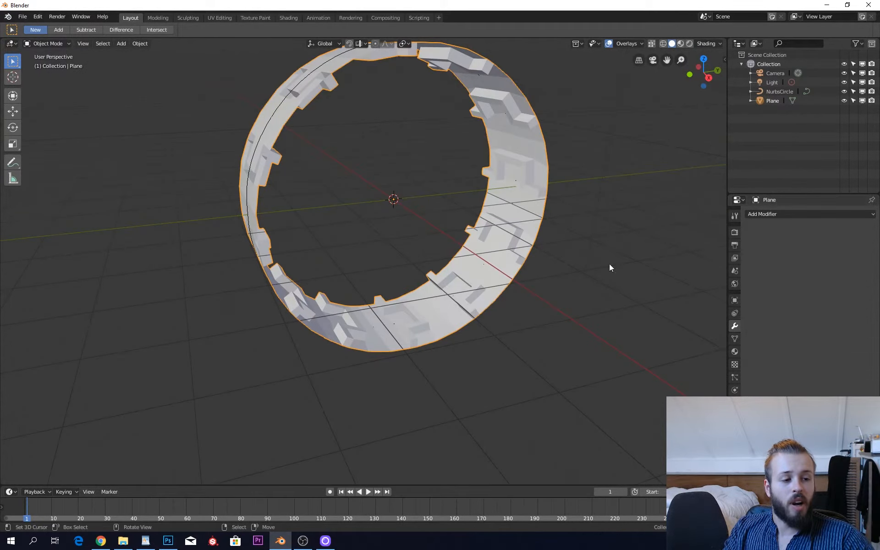
{"action": "scroll", "coordinate": [458, 299], "scroll_direction": "up", "scroll_amount": 3}
{"action": "key", "text": "Tab"}
{"action": "middle_click_drag", "start_coordinate": [277, 389], "coordinate": [341, 301]}
{"action": "middle_click_drag", "start_coordinate": [239, 416], "coordinate": [215, 437]}
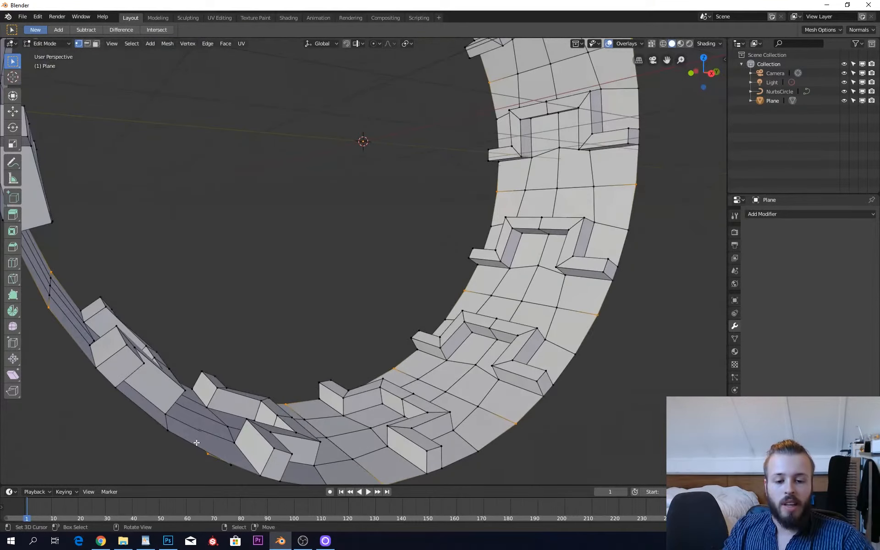
{"action": "scroll", "coordinate": [247, 406], "scroll_direction": "down", "scroll_amount": 5}
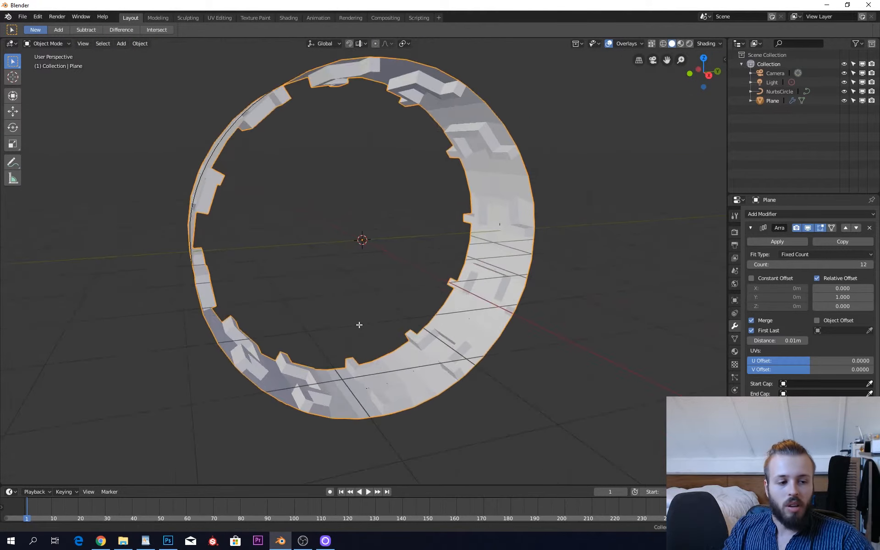
Step: Try scaling the plane's whole mesh along X in Edit Mode and check the ring in Object Mode
{"action": "middle_click_drag", "start_coordinate": [358, 324], "coordinate": [465, 294]}
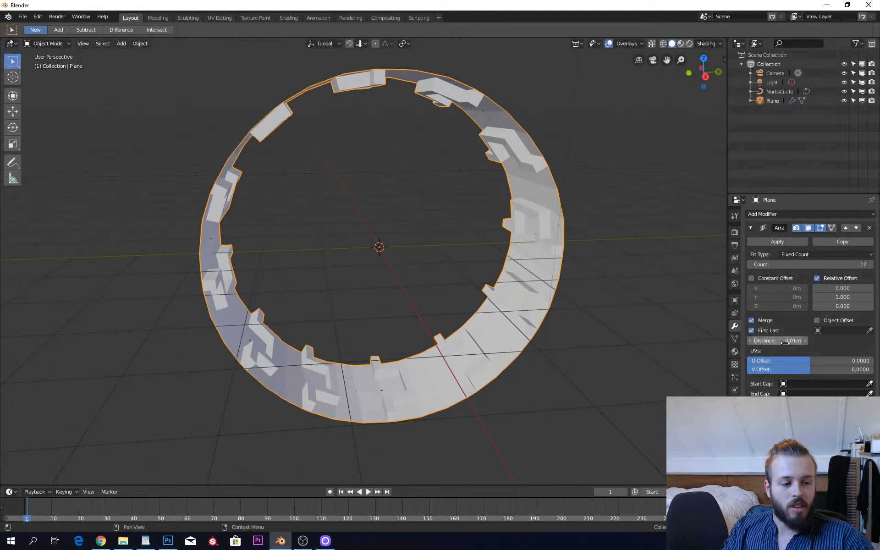
{"action": "middle_click_drag", "start_coordinate": [322, 386], "coordinate": [361, 216]}
{"action": "key", "text": "Tab"}
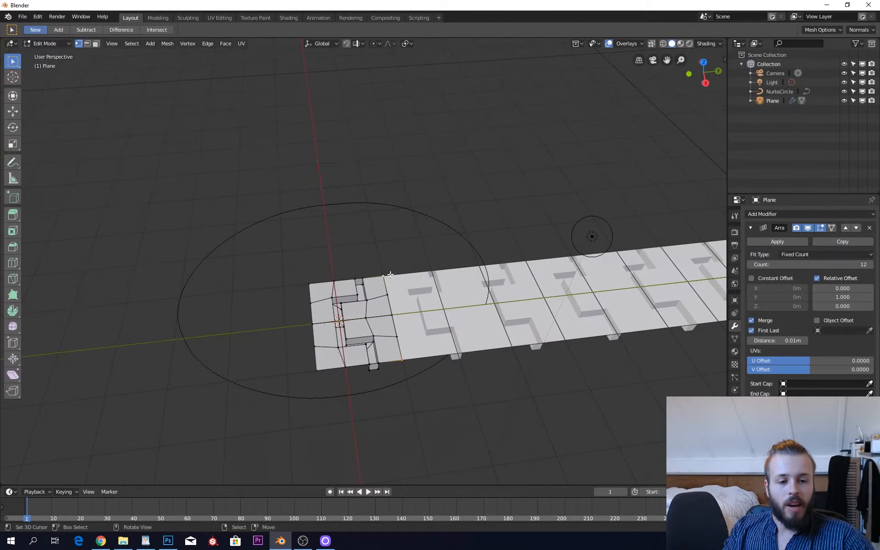
{"action": "key", "text": "a"}
{"action": "key", "text": "s"}
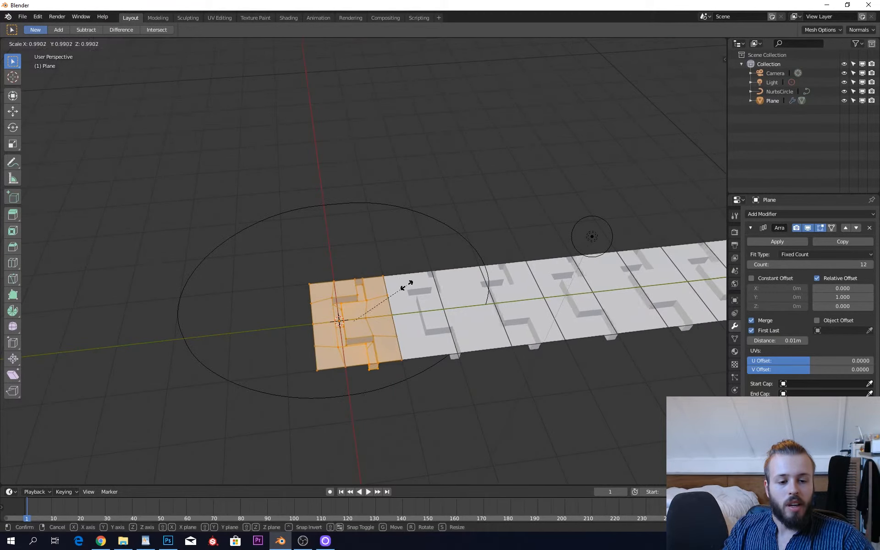
{"action": "key", "text": "x"}
{"action": "left_click", "coordinate": [402, 284]}
{"action": "key", "text": "Tab"}
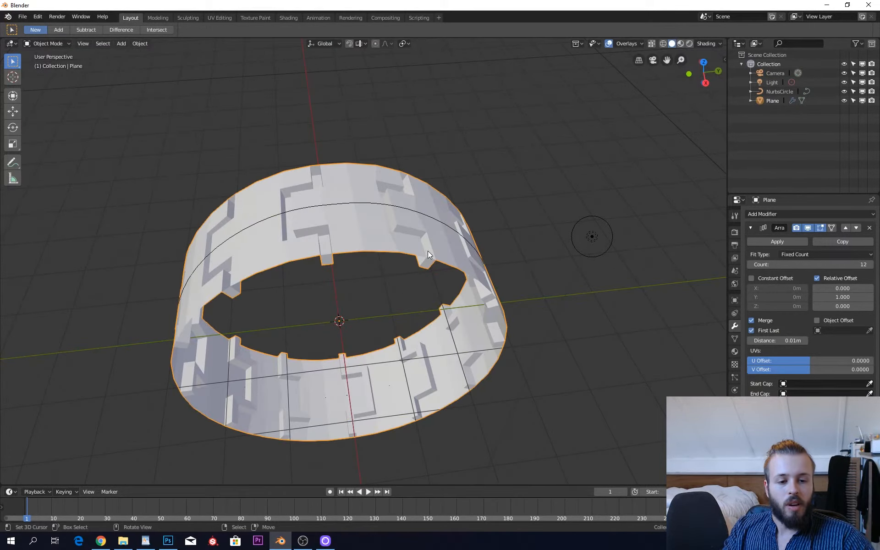
Step: Try scaling the plane's whole mesh down to about 0.75 along Y
{"action": "key", "text": "Tab"}
{"action": "key", "text": "s"}
{"action": "key", "text": "x"}
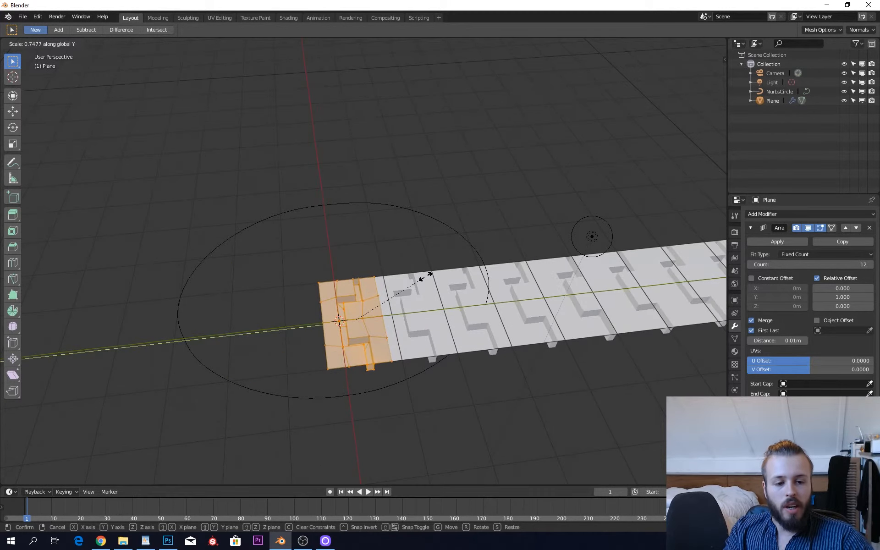
{"action": "left_click", "coordinate": [427, 277]}
{"action": "key", "text": "Tab"}
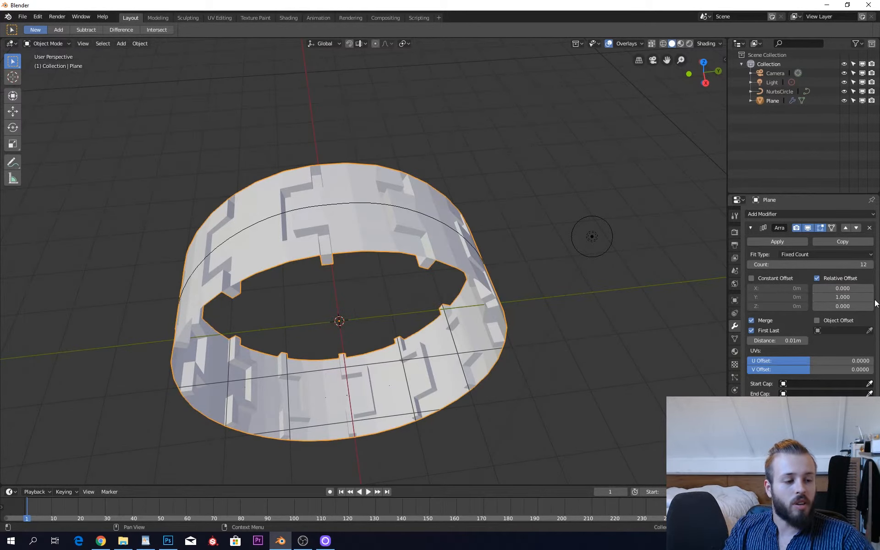
Step: Set the array's relative Y offset to 1.1 and raise its merge distance to 0.17 m to bridge the gaps
{"action": "left_click_drag", "start_coordinate": [823, 299], "coordinate": [838, 299]}
{"action": "left_click", "coordinate": [816, 297]}
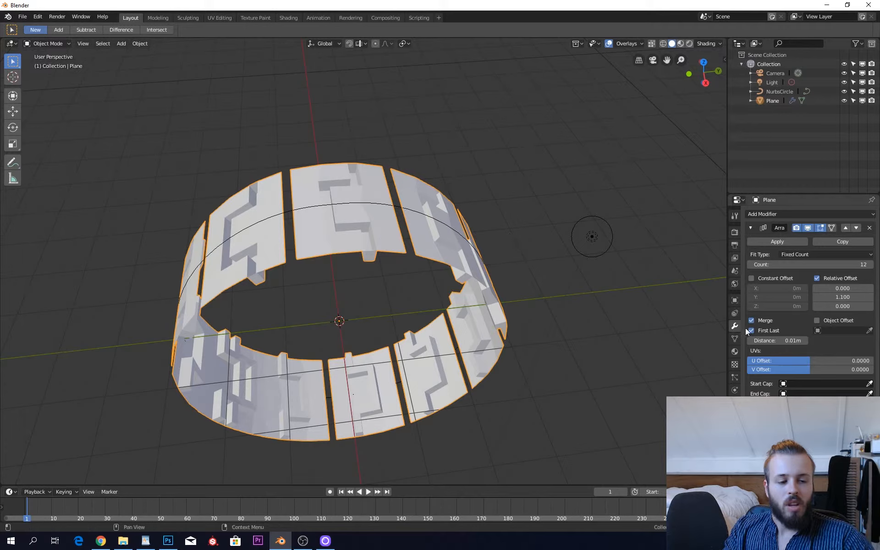
{"action": "left_click", "coordinate": [805, 340]}
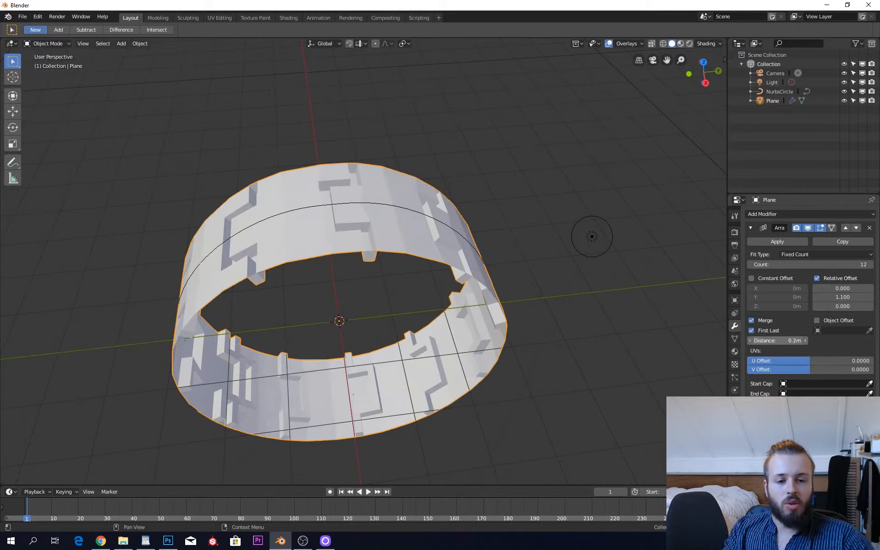
{"action": "left_click", "coordinate": [750, 341]}
{"action": "left_click", "coordinate": [804, 340]}
{"action": "left_click", "coordinate": [750, 341]}
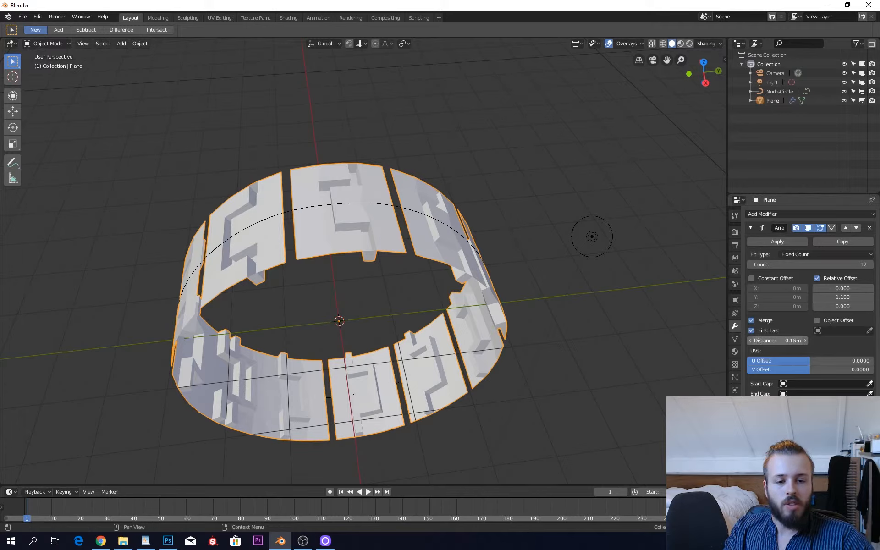
{"action": "left_click_drag", "start_coordinate": [778, 341], "coordinate": [788, 340]}
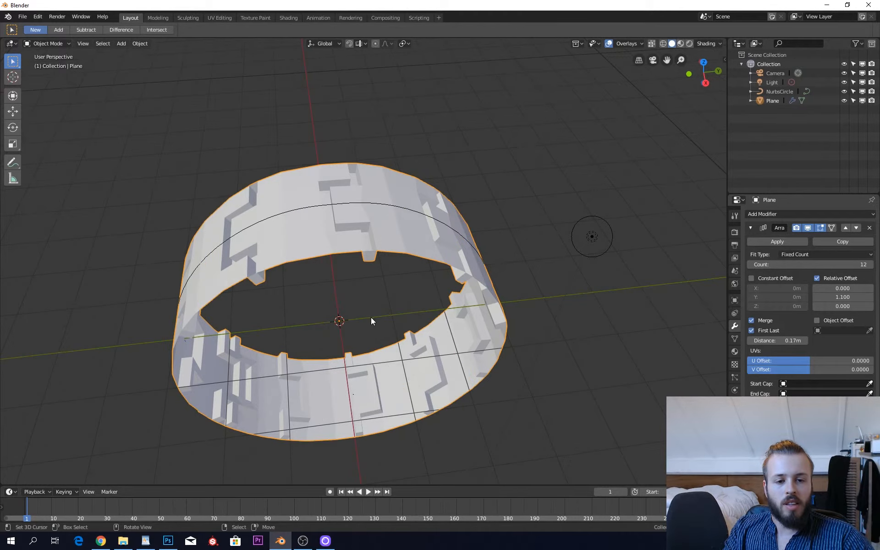
{"action": "middle_click_drag", "start_coordinate": [370, 317], "coordinate": [361, 388]}
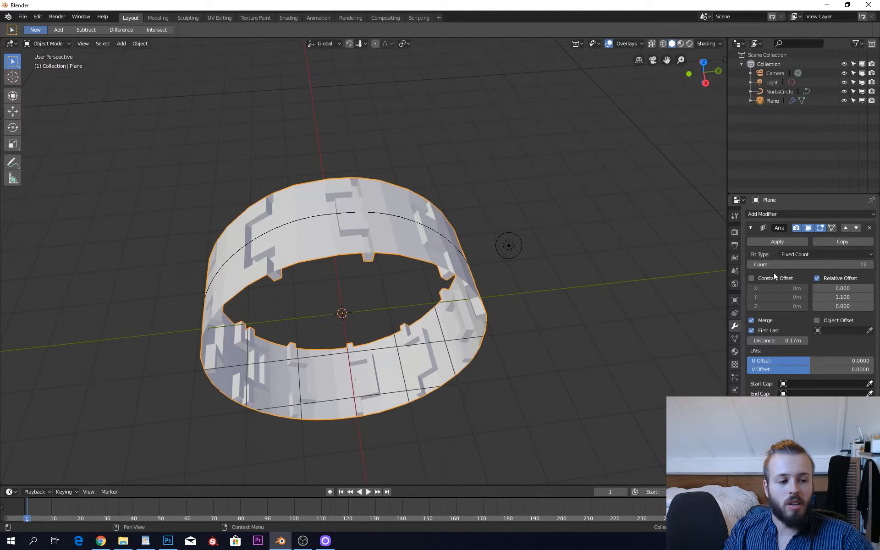
Step: Reduce the plane's array count to 11 so the more widely spaced copies still close the ring
{"action": "left_click", "coordinate": [750, 265]}
{"action": "left_click", "coordinate": [750, 265]}
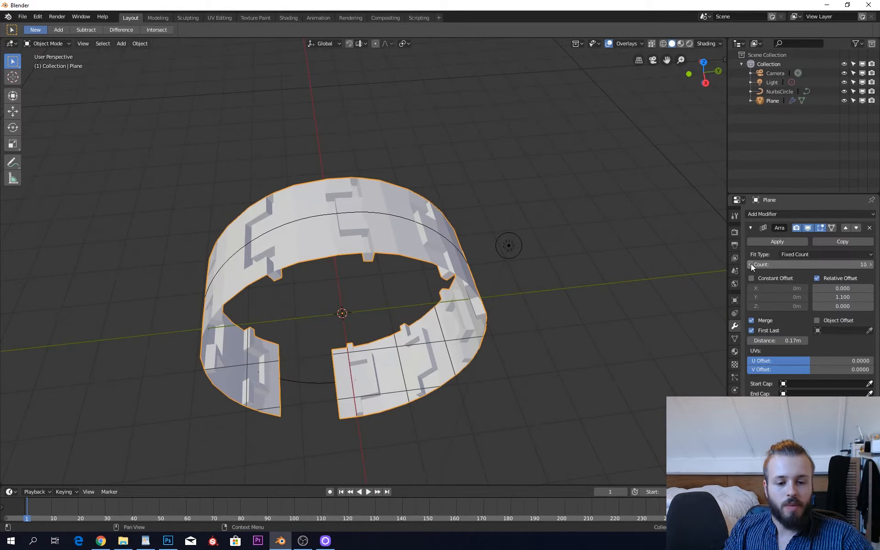
{"action": "left_click", "coordinate": [871, 264]}
{"action": "middle_click_drag", "start_coordinate": [433, 315], "coordinate": [442, 281]}
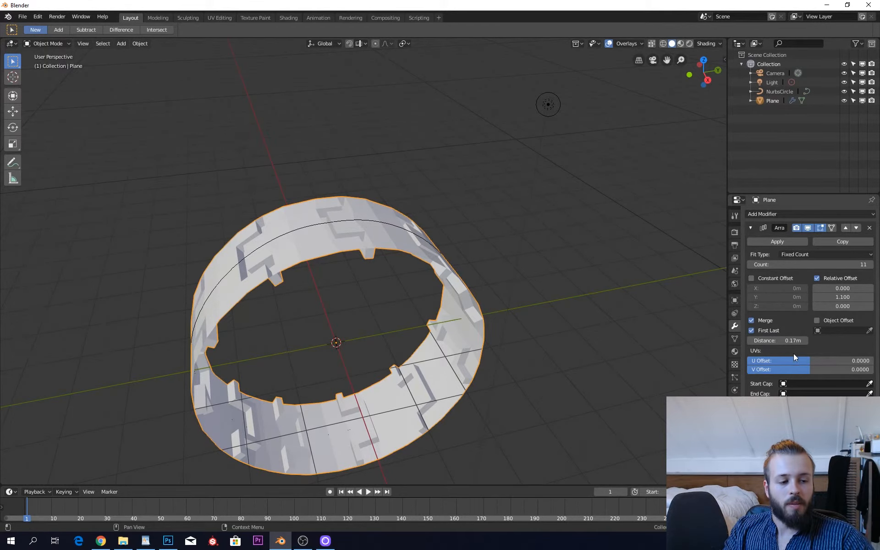
{"action": "scroll", "coordinate": [460, 179], "scroll_direction": "down", "scroll_amount": 2}
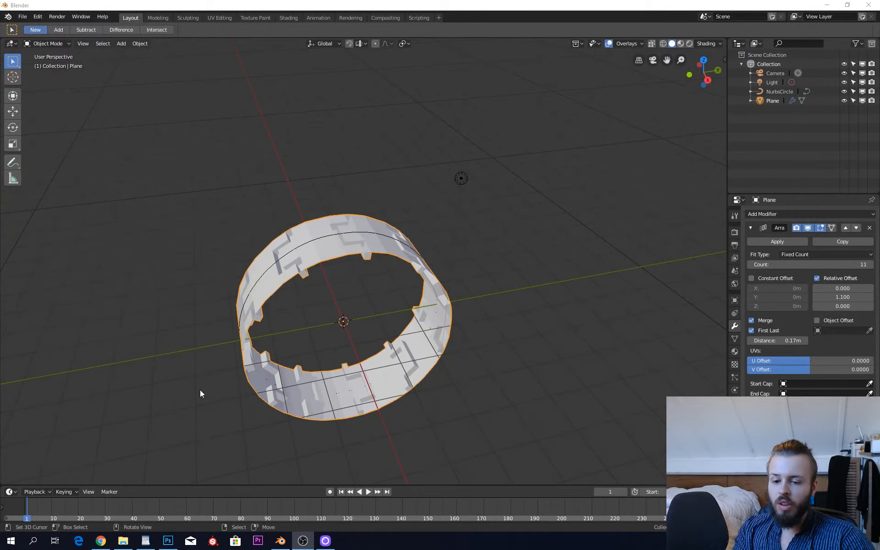
Step: Split the 3D viewport vertically and switch the new area to a UV Editor
{"action": "left_click_drag", "start_coordinate": [3, 482], "coordinate": [245, 458]}
{"action": "left_click", "coordinate": [10, 45]}
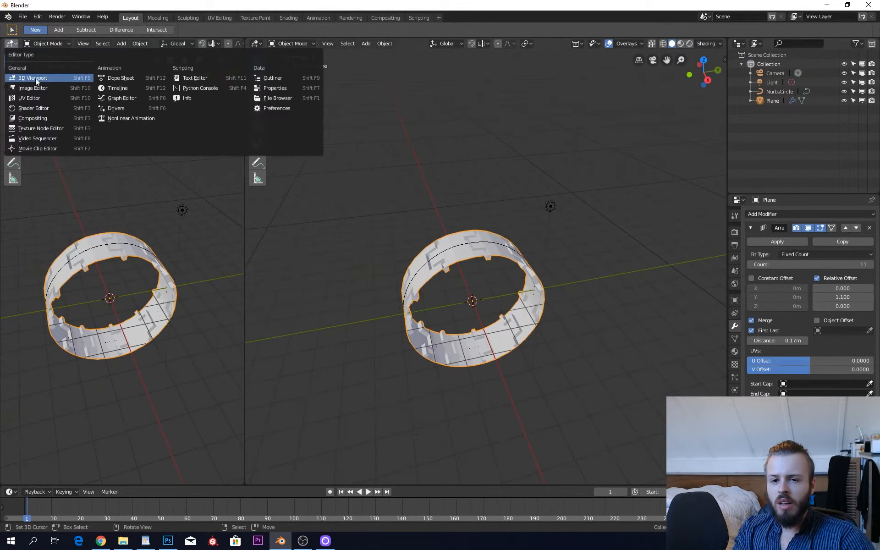
{"action": "left_click", "coordinate": [32, 98]}
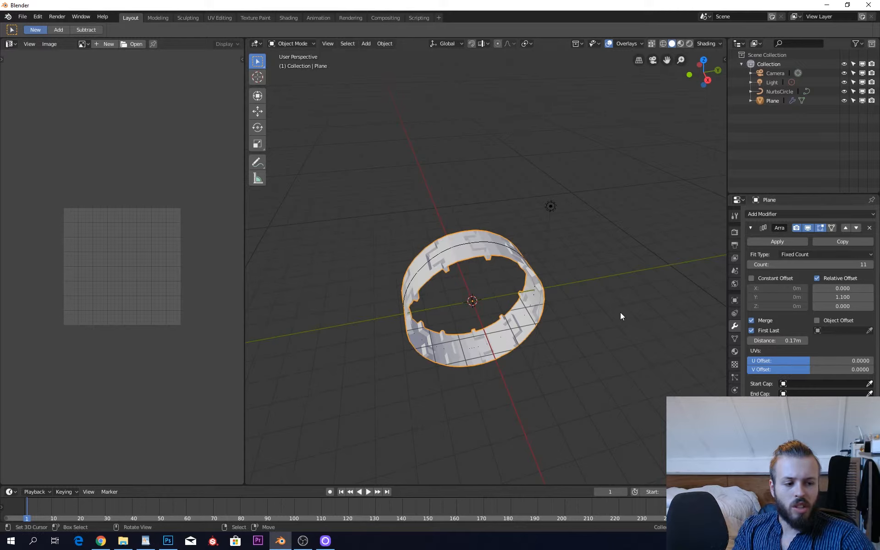
Step: Try applying the plane's array without a UV offset, check its UVs in Edit Mode, and undo the application
{"action": "left_click", "coordinate": [769, 243]}
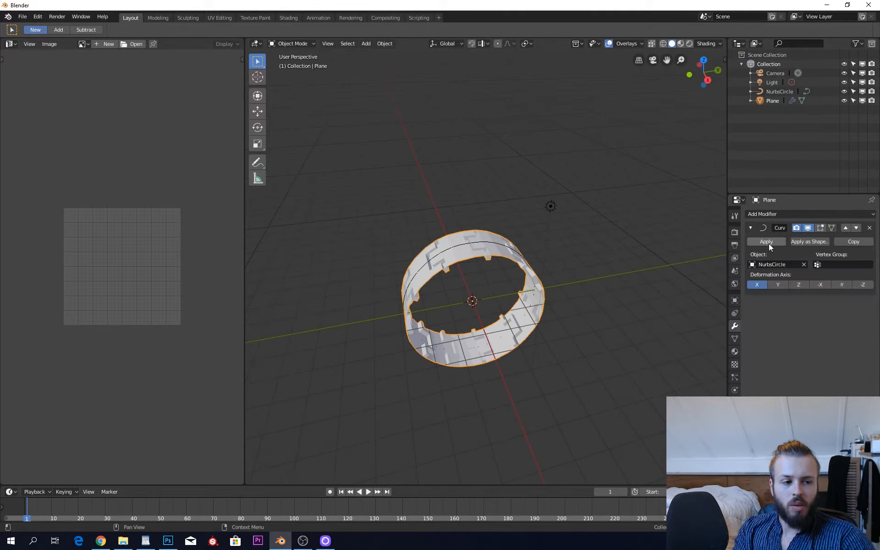
{"action": "key", "text": "Tab"}
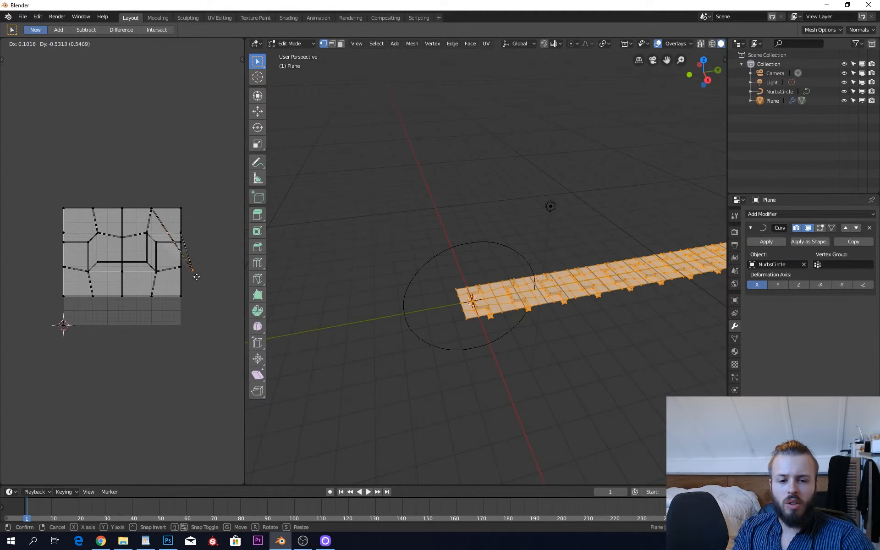
{"action": "key", "text": "ctrl+z"}
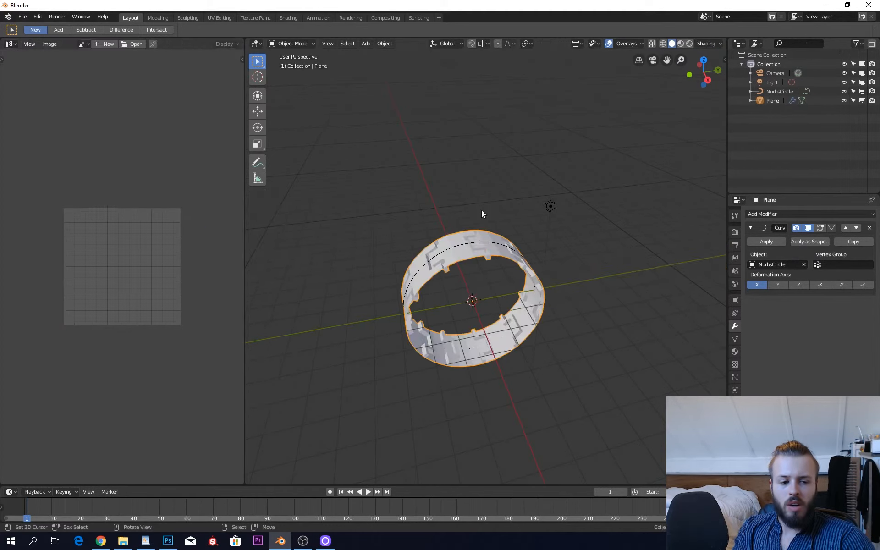
{"action": "key", "text": "ctrl+z"}
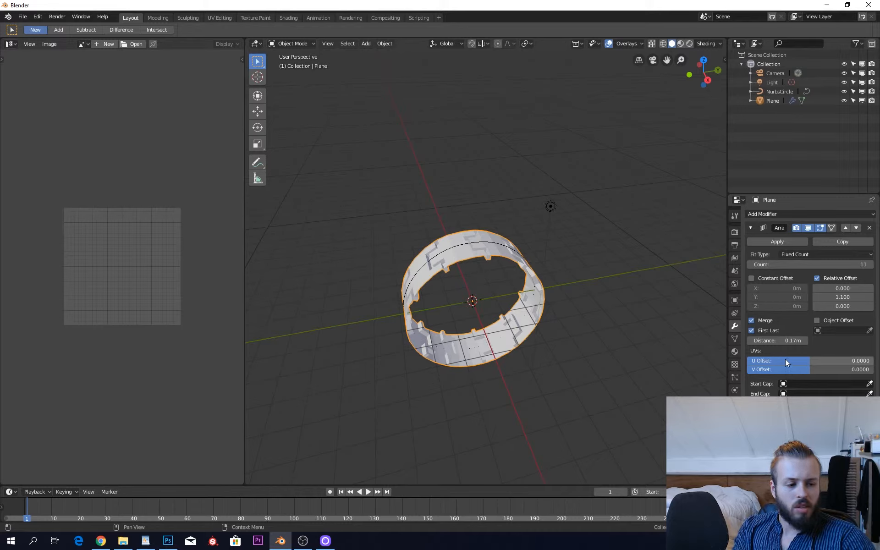
Step: Set the array's U offset to 1.0, apply the Array modifier and open the plane in Edit Mode
{"action": "left_click_drag", "start_coordinate": [803, 362], "coordinate": [875, 364]}
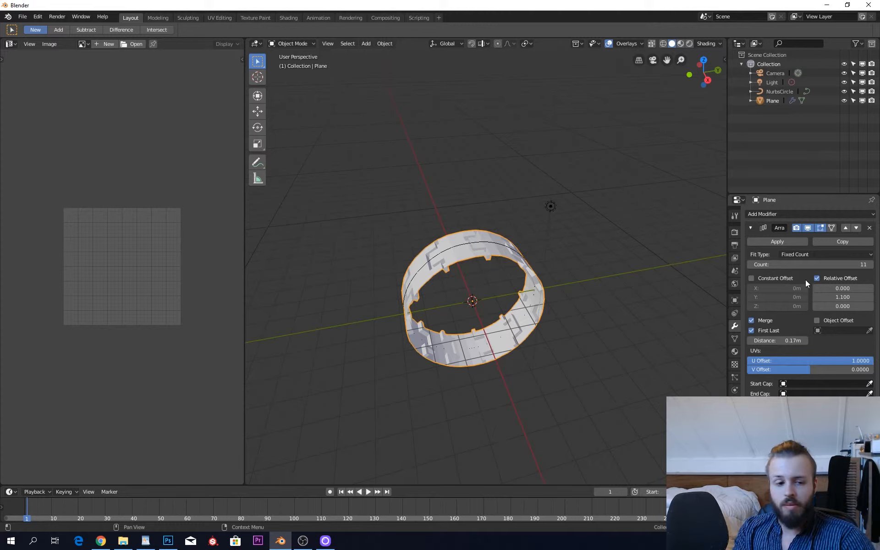
{"action": "left_click", "coordinate": [777, 241]}
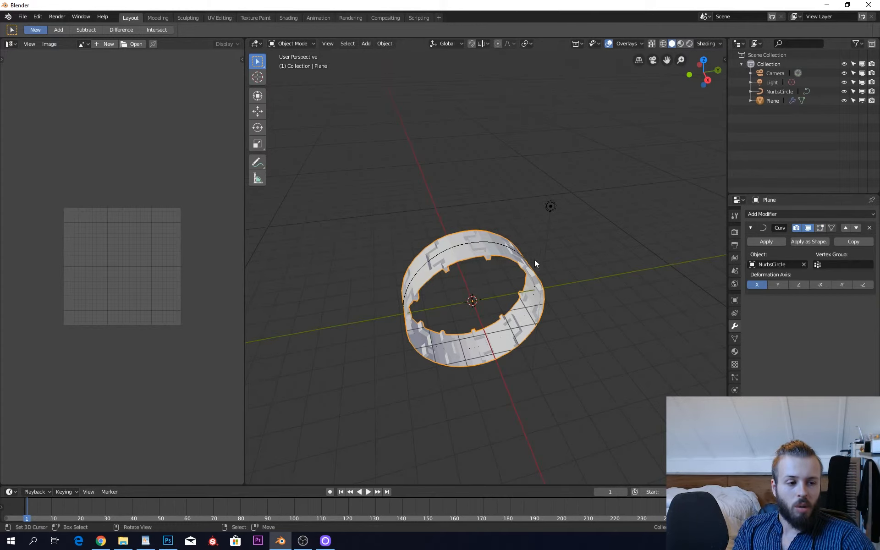
{"action": "key", "text": "Tab"}
Step: Examine how the UV islands of the applied array copies are laid out relative to the UV square
{"action": "scroll", "coordinate": [160, 331], "scroll_direction": "down", "scroll_amount": 11}
{"action": "middle_click_drag", "start_coordinate": [165, 331], "coordinate": [114, 347]}
{"action": "scroll", "coordinate": [137, 334], "scroll_direction": "up", "scroll_amount": 6}
{"action": "scroll", "coordinate": [176, 339], "scroll_direction": "up", "scroll_amount": 5}
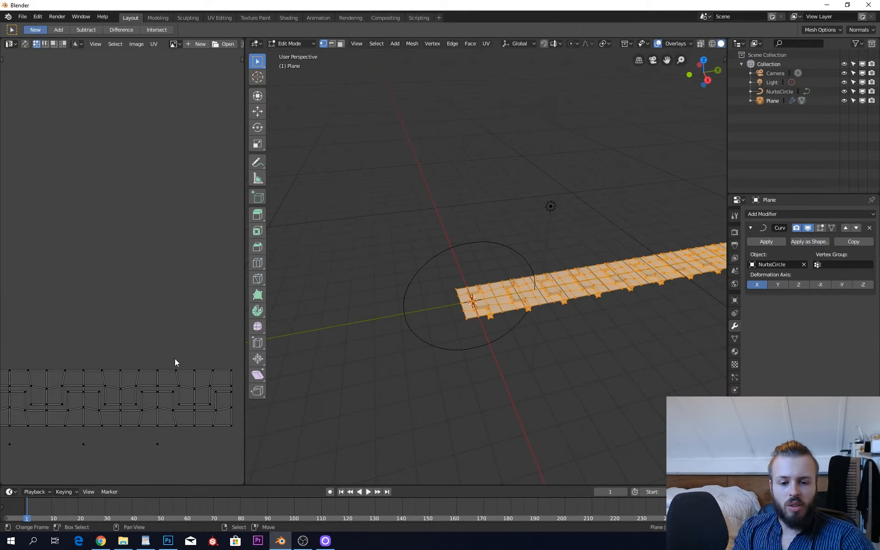
{"action": "scroll", "coordinate": [188, 357], "scroll_direction": "down", "scroll_amount": 4}
{"action": "middle_click_drag", "start_coordinate": [49, 387], "coordinate": [122, 324]}
{"action": "scroll", "coordinate": [118, 323], "scroll_direction": "up", "scroll_amount": 5}
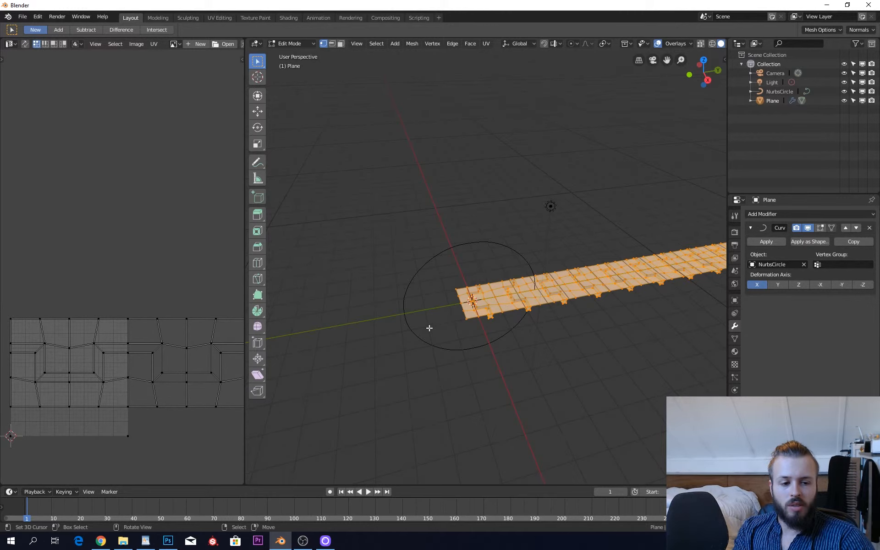
{"action": "scroll", "coordinate": [429, 327], "scroll_direction": "down", "scroll_amount": 2}
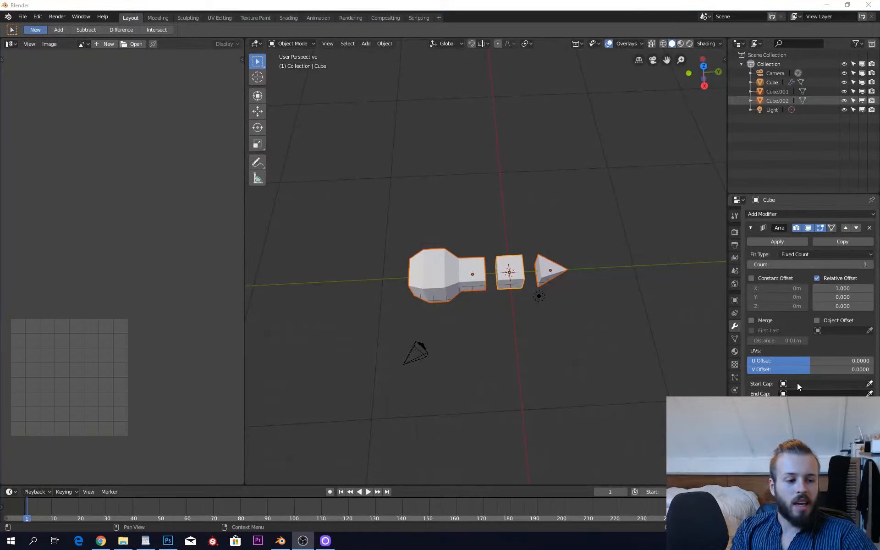
Step: Select only the middle cube that carries the Array modifier
{"action": "middle_click_drag", "start_coordinate": [463, 335], "coordinate": [489, 300]}
{"action": "scroll", "coordinate": [493, 312], "scroll_direction": "up", "scroll_amount": 3}
{"action": "right_click", "coordinate": [489, 299]}
{"action": "right_click", "coordinate": [516, 274]}
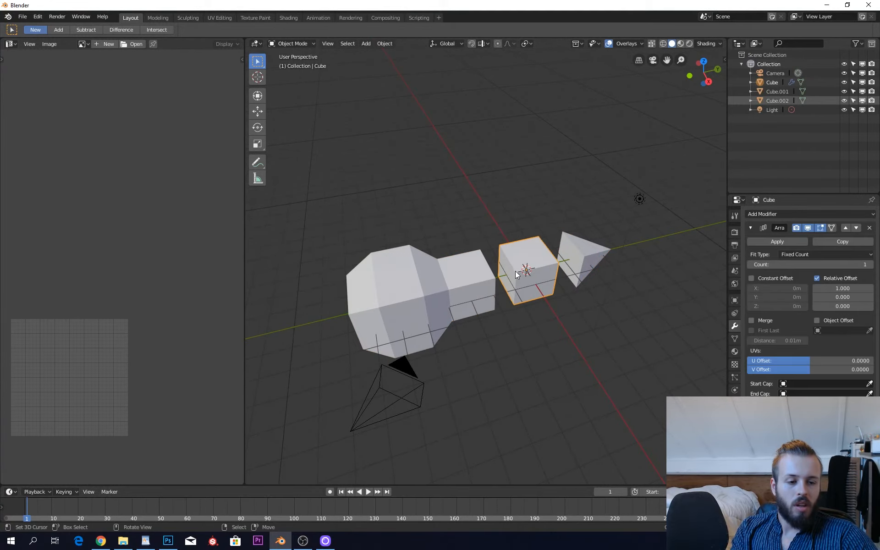
Step: Try moving the rounded head object away from the middle cube
{"action": "left_click", "coordinate": [405, 284]}
{"action": "key", "text": "g"}
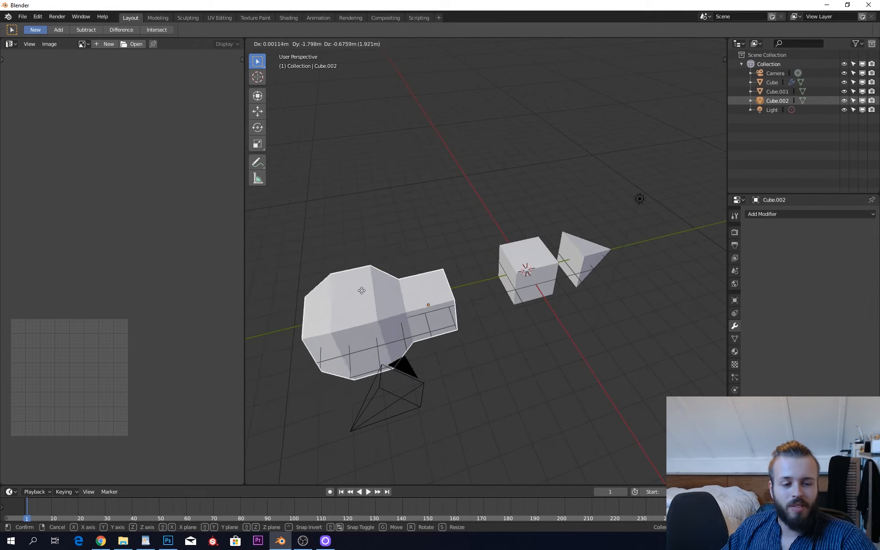
{"action": "left_click", "coordinate": [403, 257]}
Step: Try moving the middle cube between the head and the cone-shaped tip
{"action": "left_click", "coordinate": [572, 272]}
{"action": "right_click", "coordinate": [533, 284]}
{"action": "key", "text": "g"}
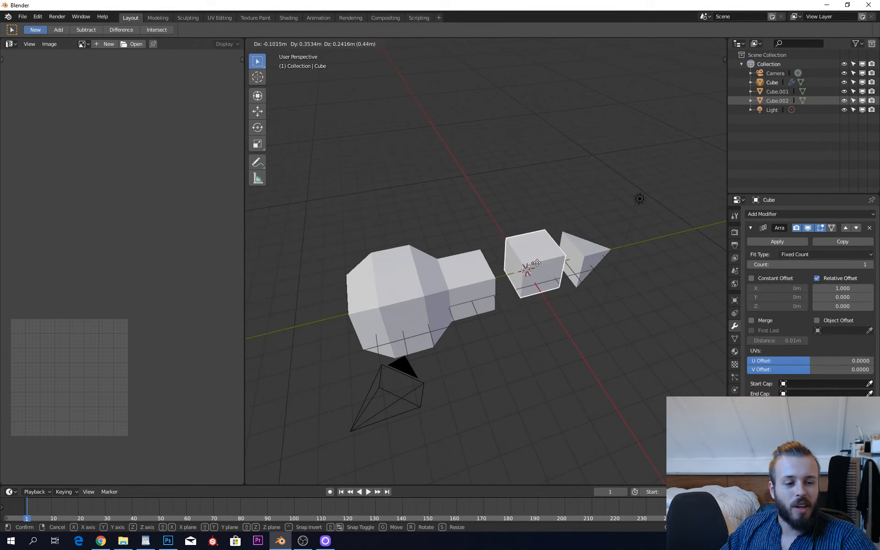
{"action": "right_click", "coordinate": [537, 282]}
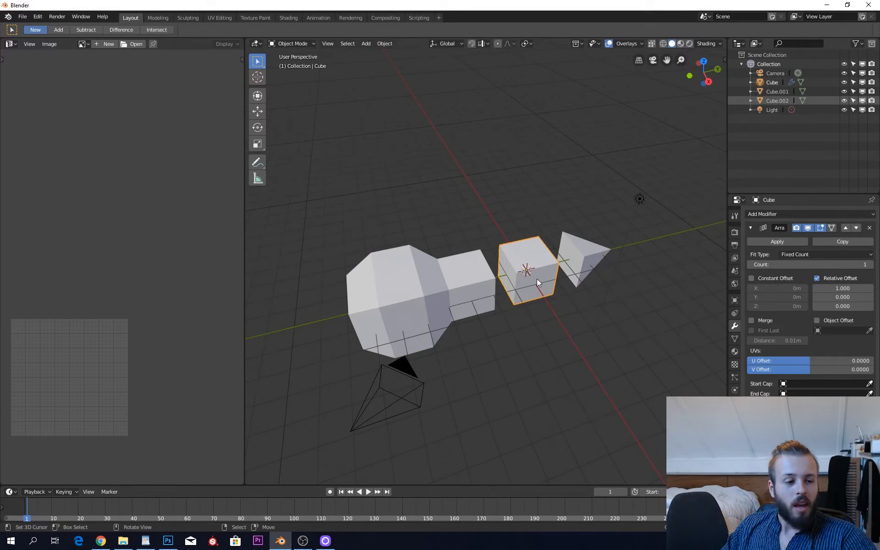
{"action": "key", "text": "g"}
{"action": "right_click", "coordinate": [589, 265]}
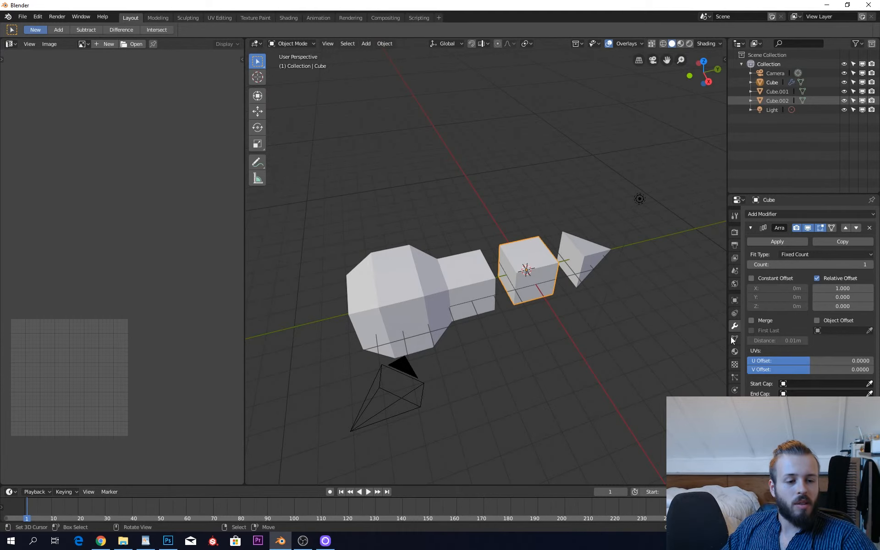
Step: Assign the rounded head Cube.002 as the array's start cap and the pointed Cube.001 as its end cap
{"action": "left_click", "coordinate": [867, 382]}
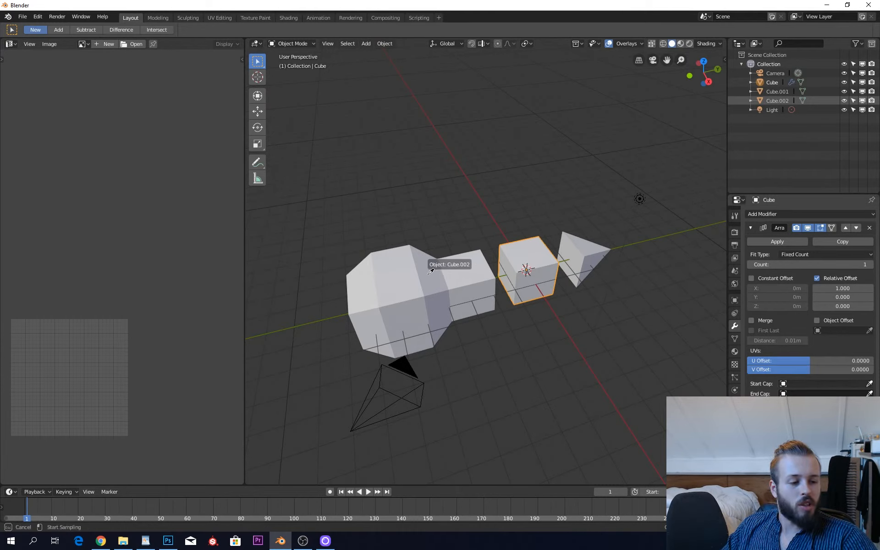
{"action": "left_click", "coordinate": [450, 304]}
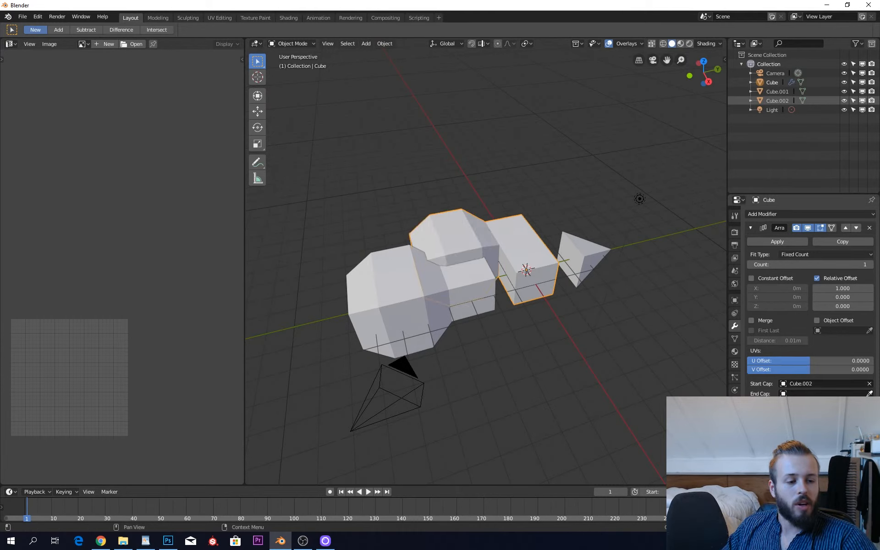
{"action": "left_click", "coordinate": [869, 393]}
{"action": "left_click", "coordinate": [584, 250]}
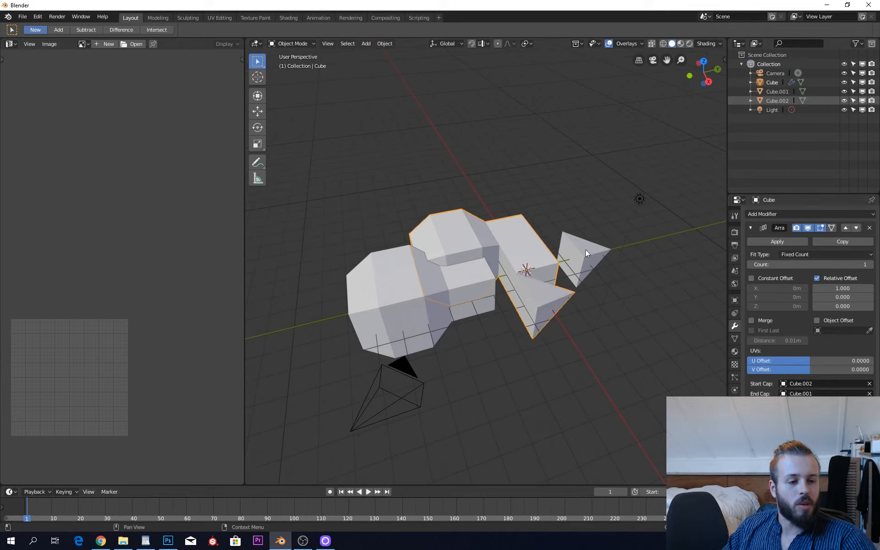
Step: Hide the original rounded head and pointed tip objects so only the cube with its caps shows
{"action": "left_click", "coordinate": [439, 352]}
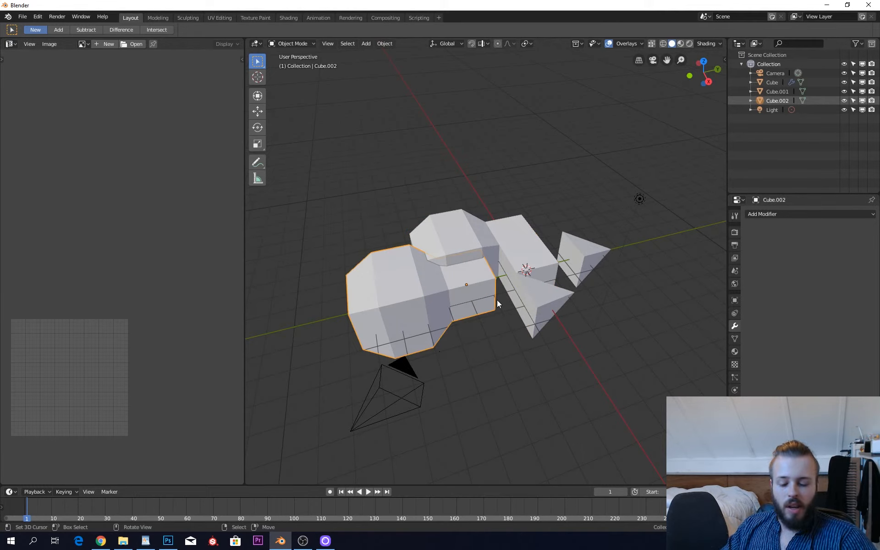
{"action": "key", "text": "h"}
{"action": "left_click", "coordinate": [570, 252]}
{"action": "key", "text": "h"}
Step: Select the capped cube and try moving it to check that both caps follow
{"action": "left_click", "coordinate": [497, 251]}
{"action": "key", "text": "r"}
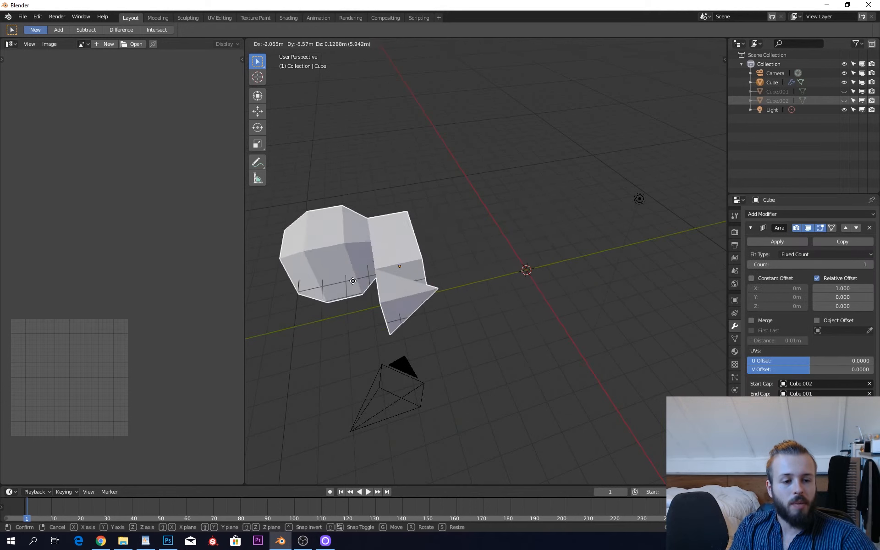
{"action": "key", "text": "Escape"}
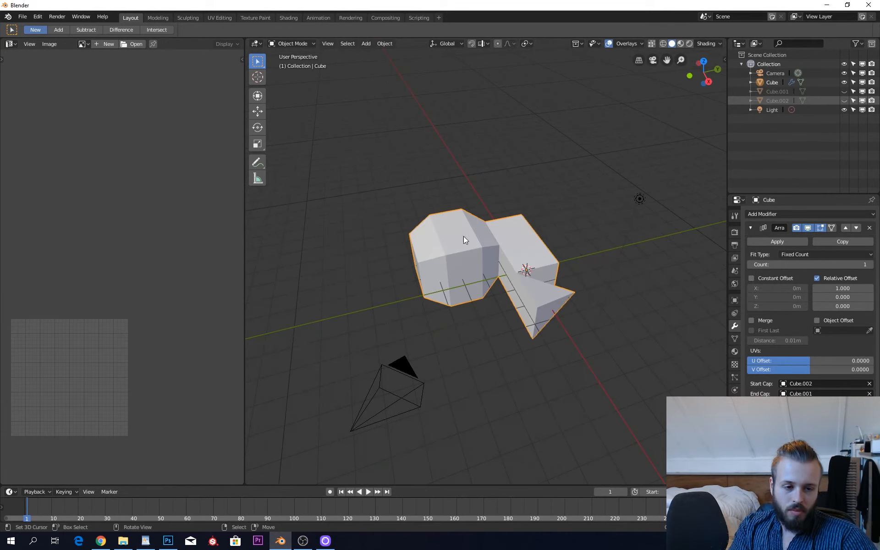
Step: Set the cube array's relative offset to 0 on X and 1 on Y
{"action": "left_click", "coordinate": [849, 288]}
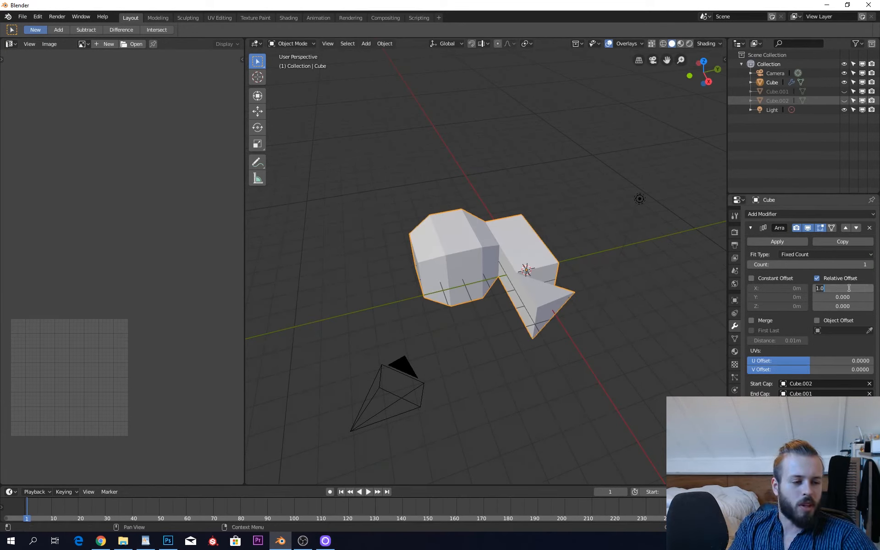
{"action": "type", "text": "0"}
{"action": "key", "text": "Return"}
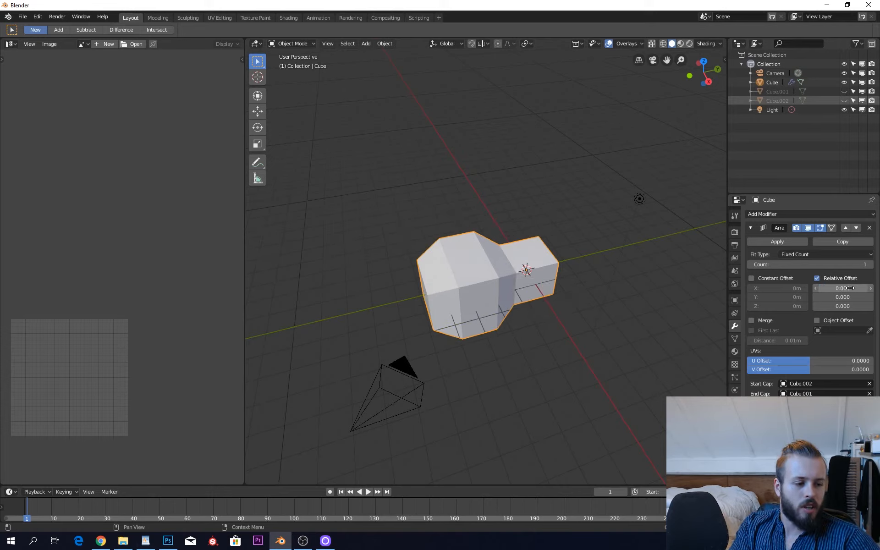
{"action": "left_click", "coordinate": [846, 298]}
{"action": "type", "text": "1"}
{"action": "key", "text": "Return"}
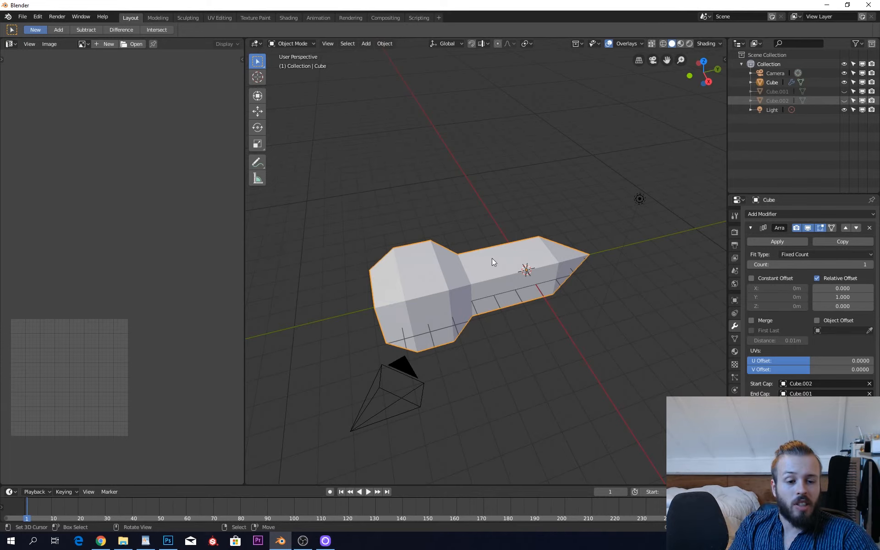
Step: Increase the cube array's count to 9 to lengthen the shaft between the caps
{"action": "scroll", "coordinate": [507, 266], "scroll_direction": "down", "scroll_amount": 5}
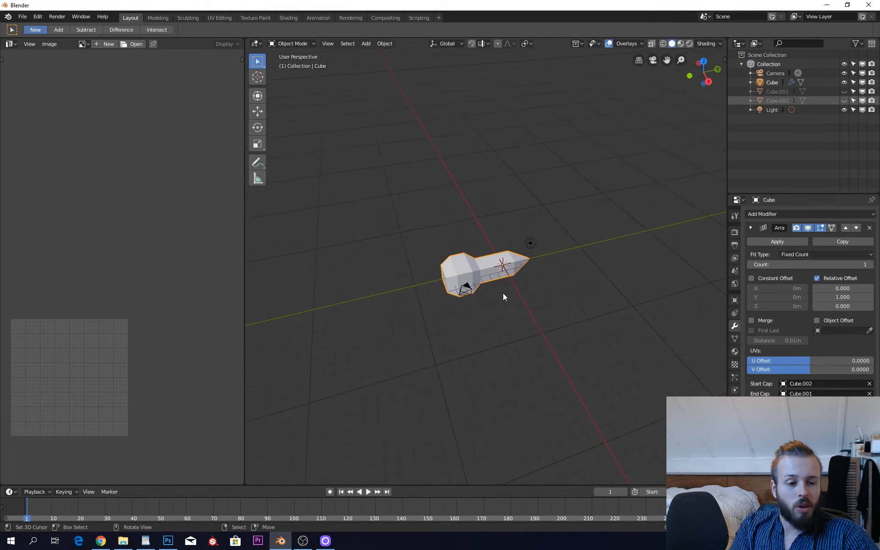
{"action": "left_click", "coordinate": [870, 264]}
{"action": "left_click", "coordinate": [870, 265]}
{"action": "left_click", "coordinate": [870, 264]}
{"action": "left_click", "coordinate": [870, 264]}
{"action": "left_click", "coordinate": [870, 265]}
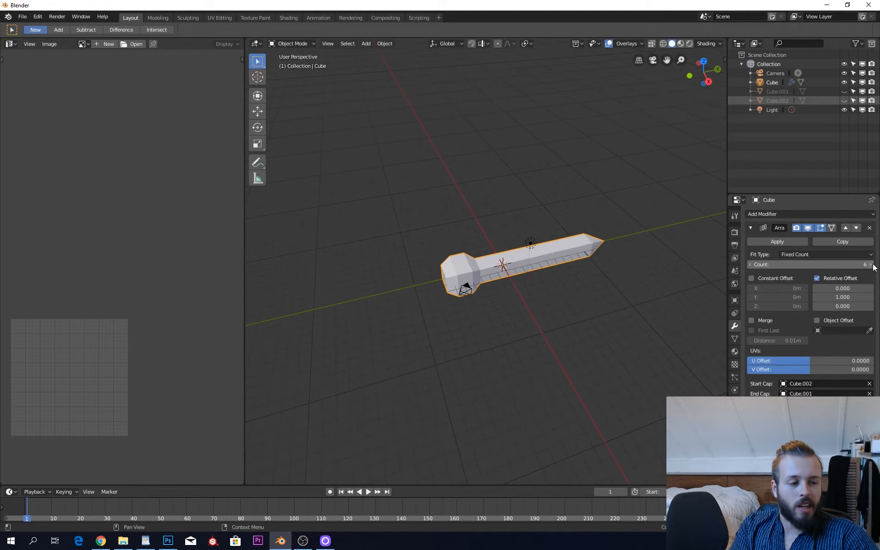
{"action": "left_click", "coordinate": [870, 265]}
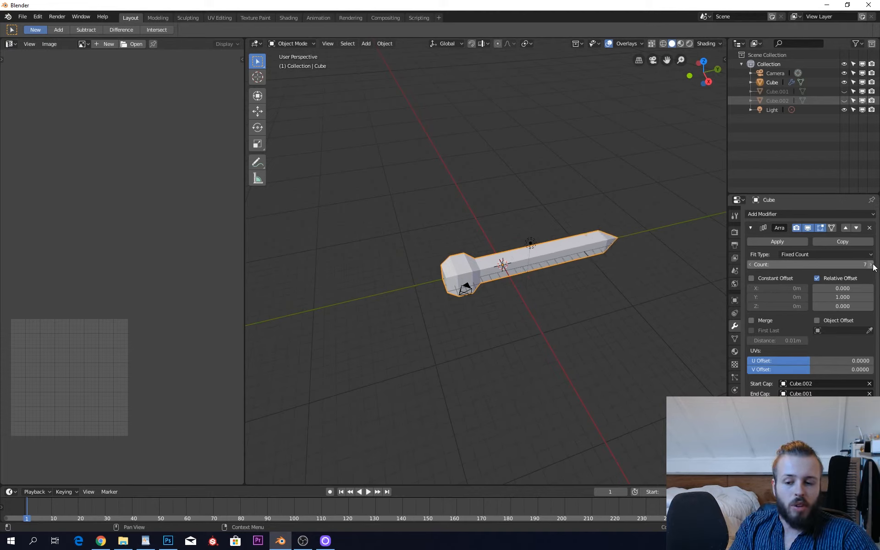
{"action": "left_click", "coordinate": [872, 264]}
{"action": "left_click", "coordinate": [872, 265]}
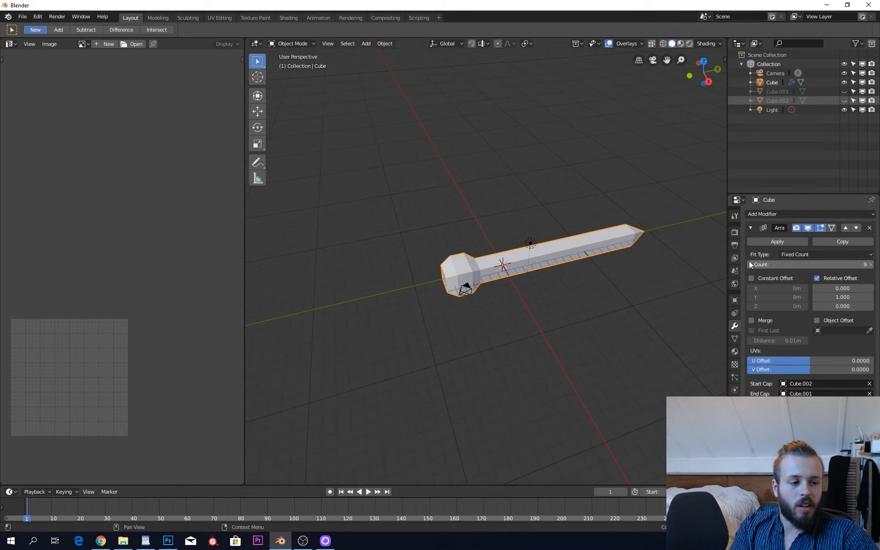
Step: Reduce the cube array's count to 6 to shorten the shaft
{"action": "left_click", "coordinate": [750, 264]}
{"action": "left_click", "coordinate": [750, 265]}
{"action": "left_click", "coordinate": [749, 265]}
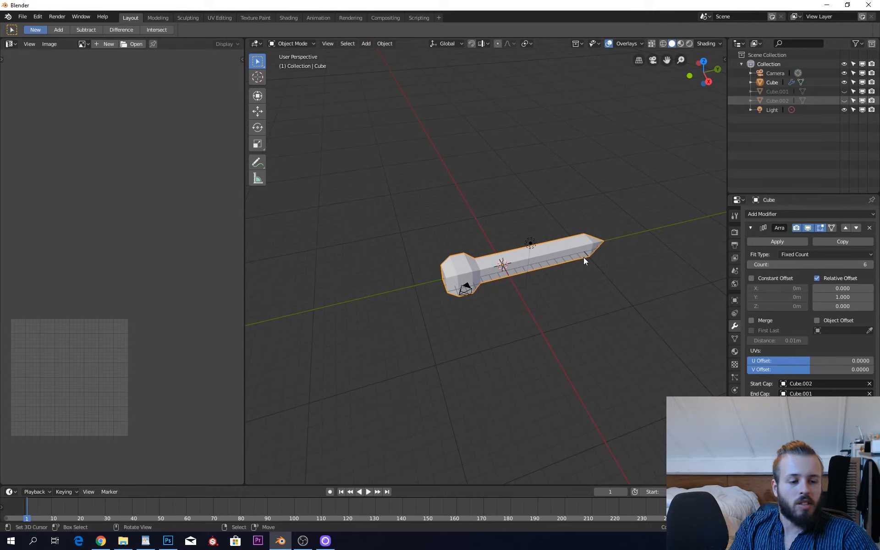